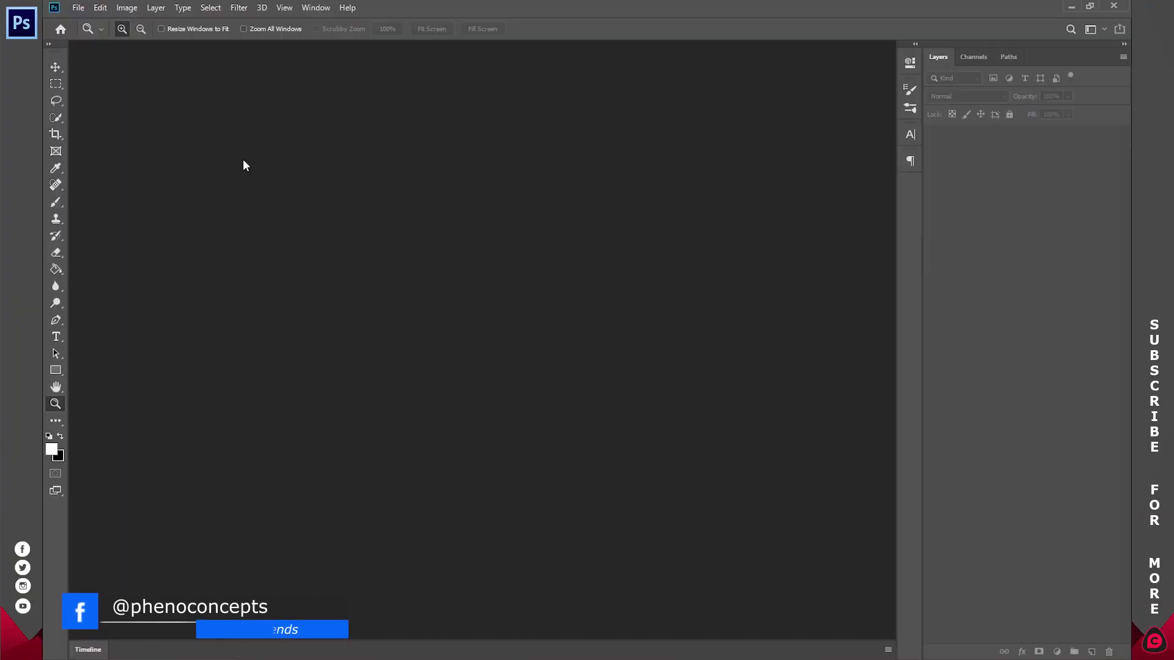
# Create a 1920×1080 px, 300 ppi document with a #202020 background, fitted on screen
pyautogui.click(79, 7)
pyautogui.click(90, 22)
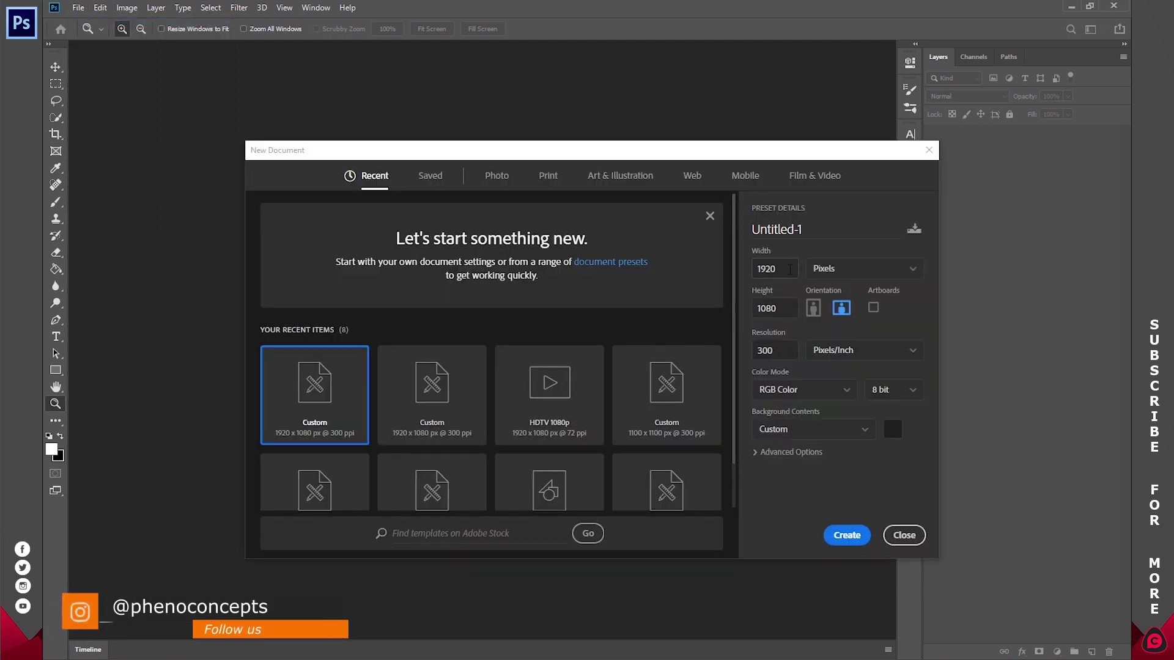
pyautogui.click(785, 267)
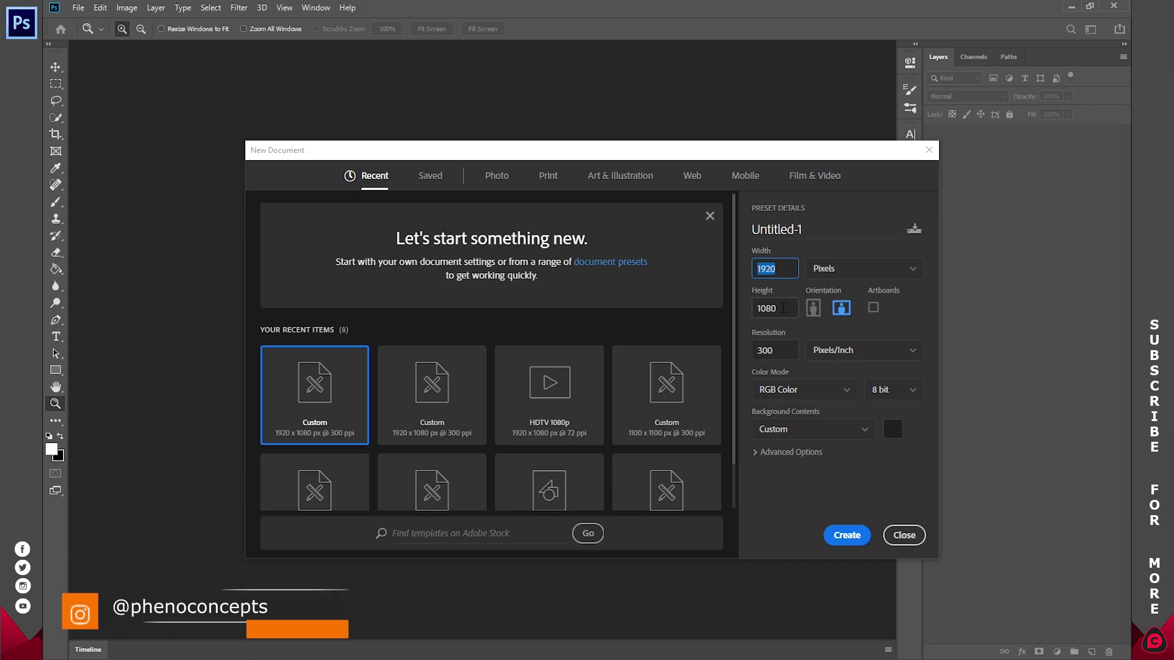
pyautogui.press('Tab')
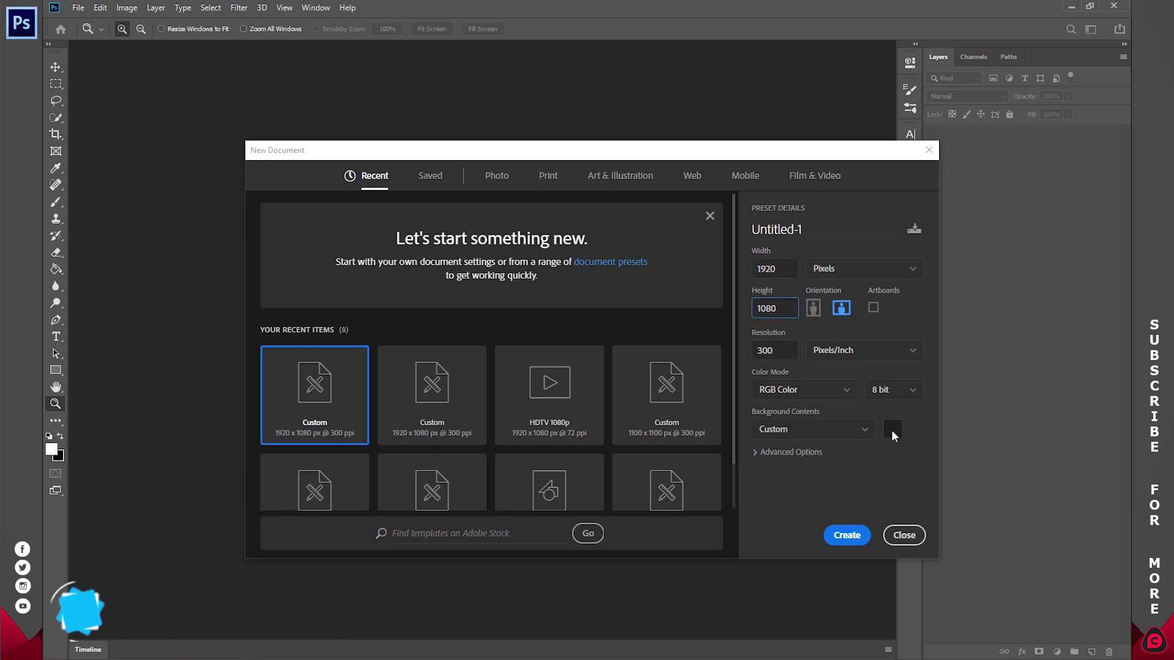
pyautogui.click(892, 430)
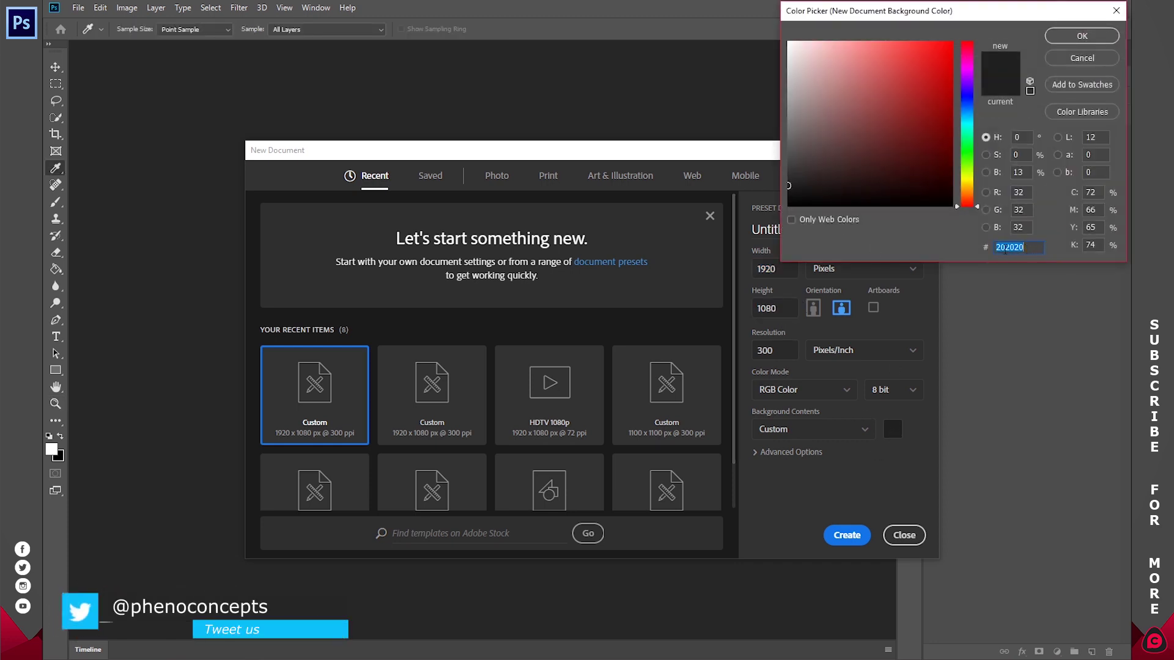
pyautogui.click(1082, 37)
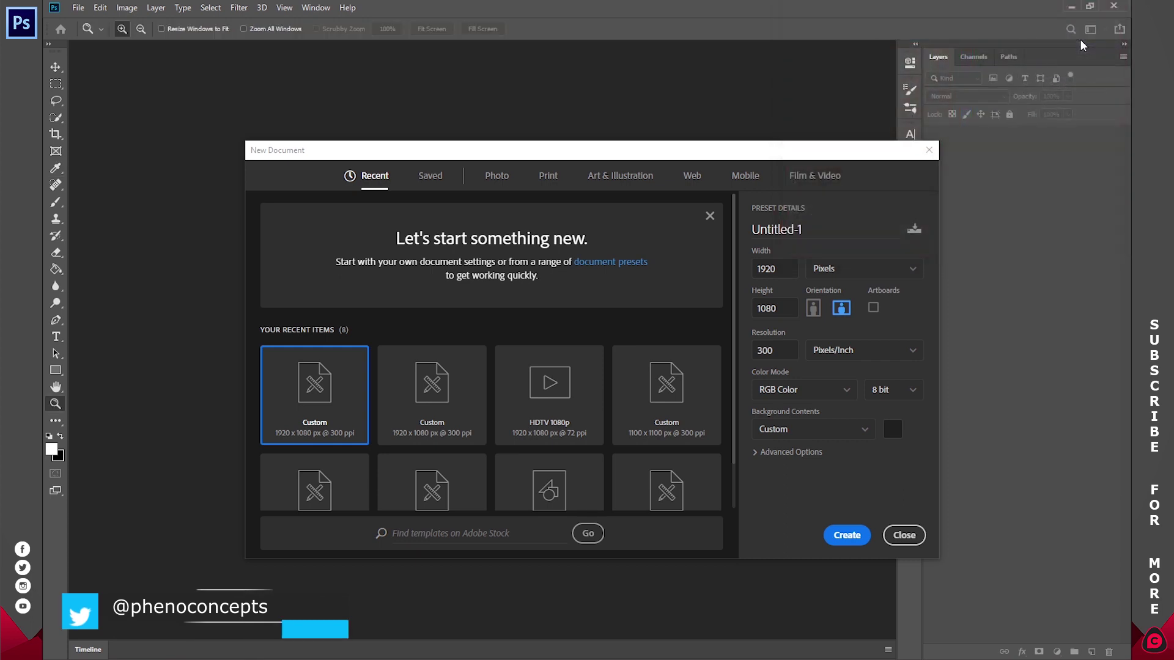
pyautogui.click(846, 534)
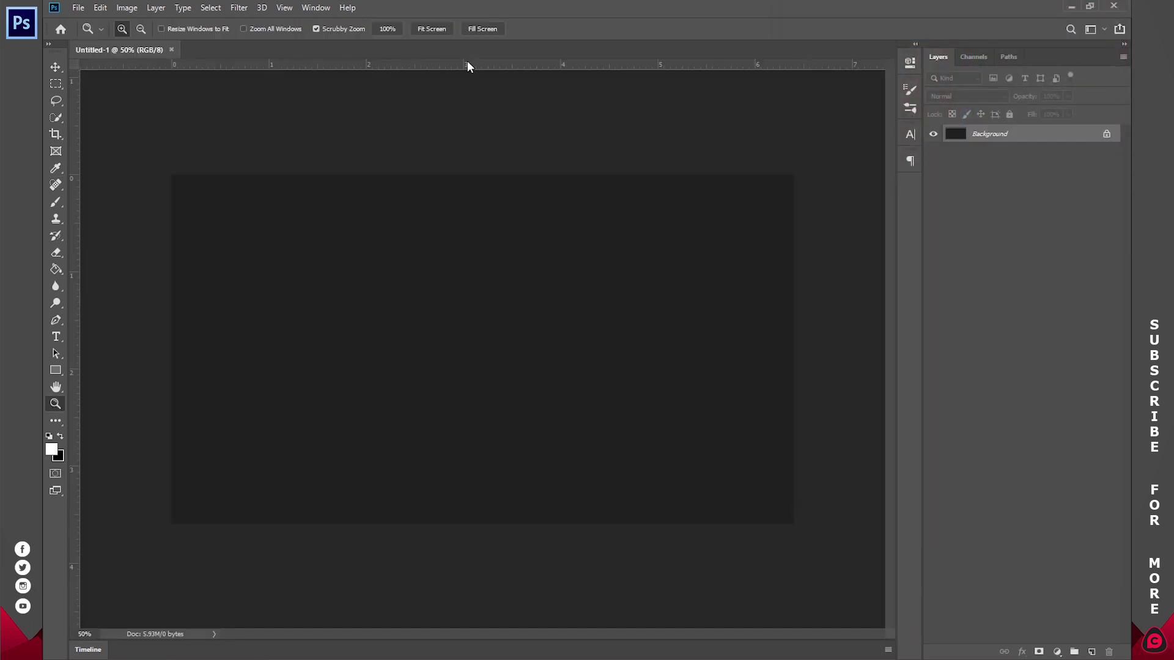
pyautogui.click(437, 29)
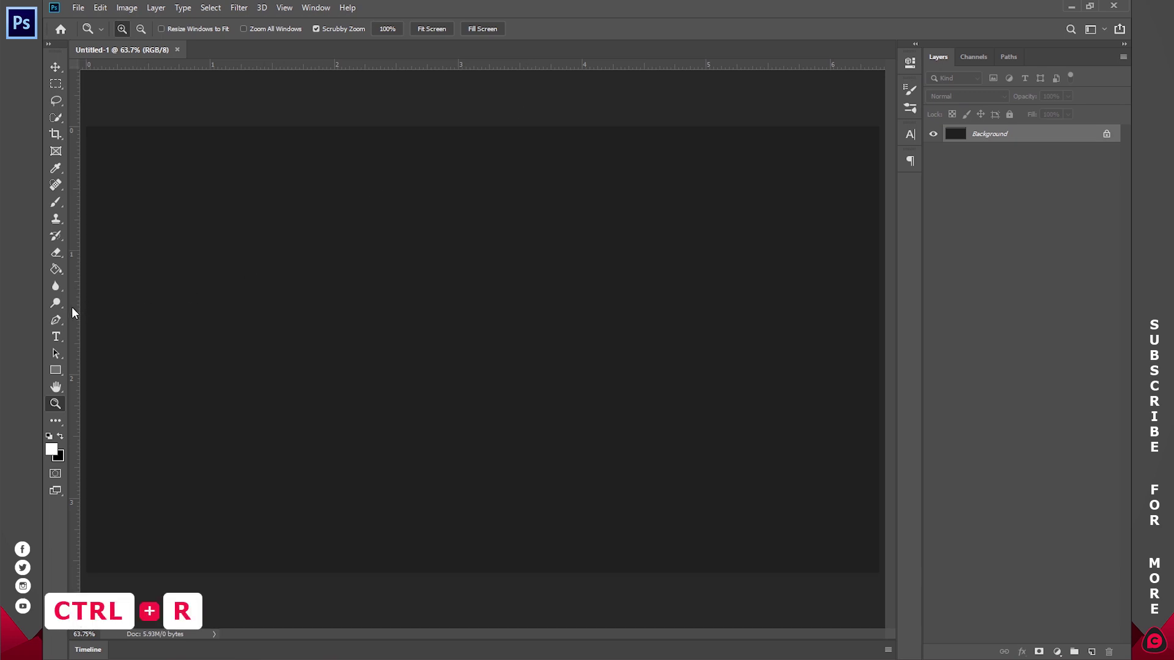
# Add centre guides and type a lowercase 'a' text layer at the canvas centre
pyautogui.moveTo(72, 306); pyautogui.dragTo(482, 299)
pyautogui.moveTo(497, 67); pyautogui.dragTo(489, 349)
pyautogui.click(55, 337)
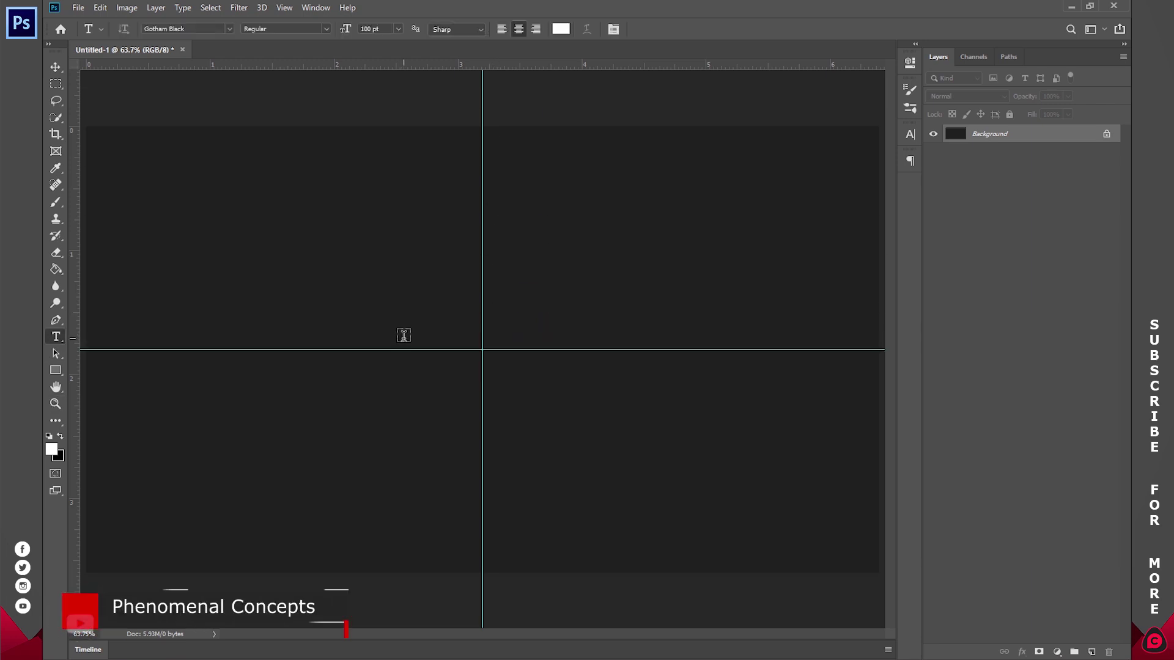
pyautogui.click(475, 361)
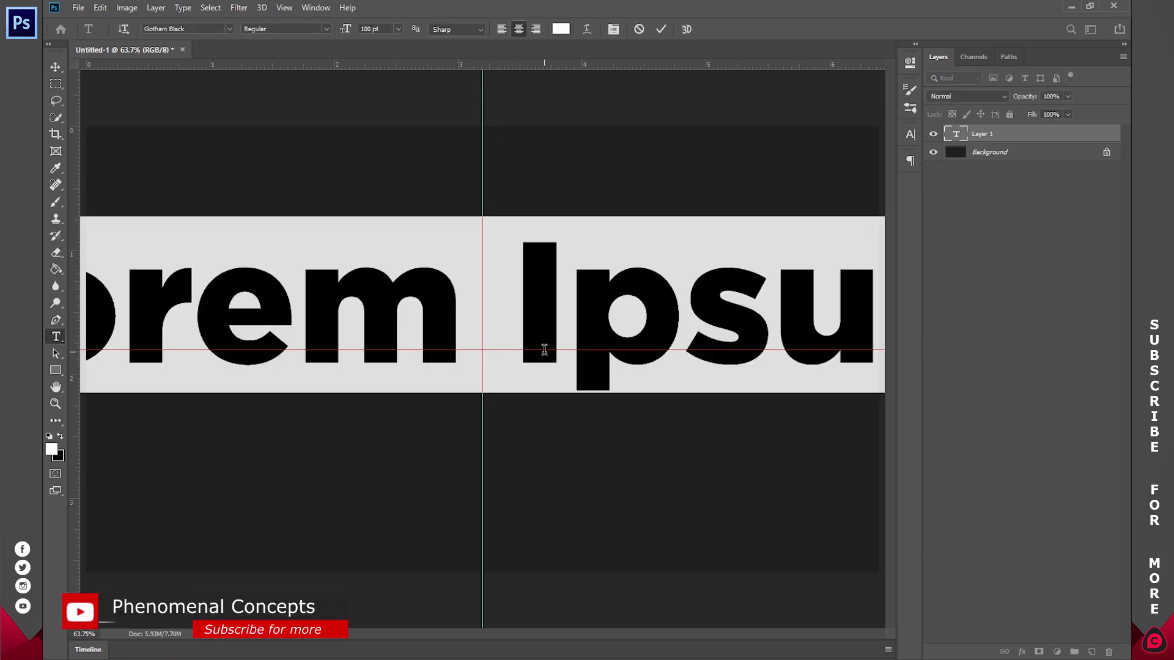
pyautogui.write('a')
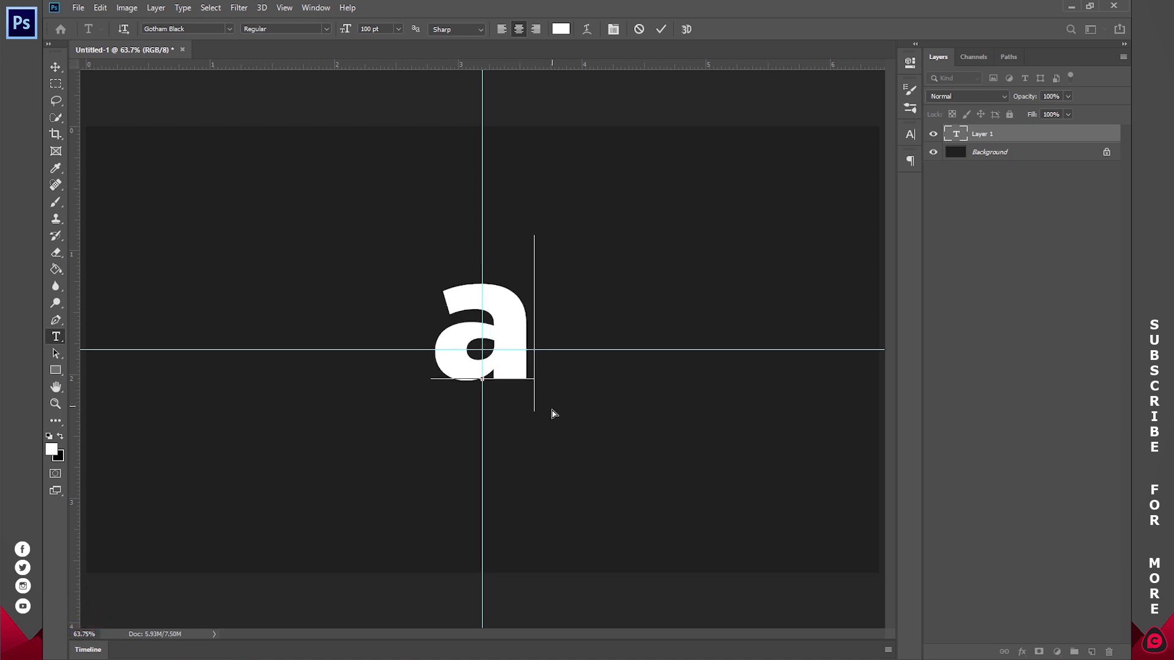
pyautogui.moveTo(552, 413); pyautogui.dragTo(553, 419)
pyautogui.click(661, 29)
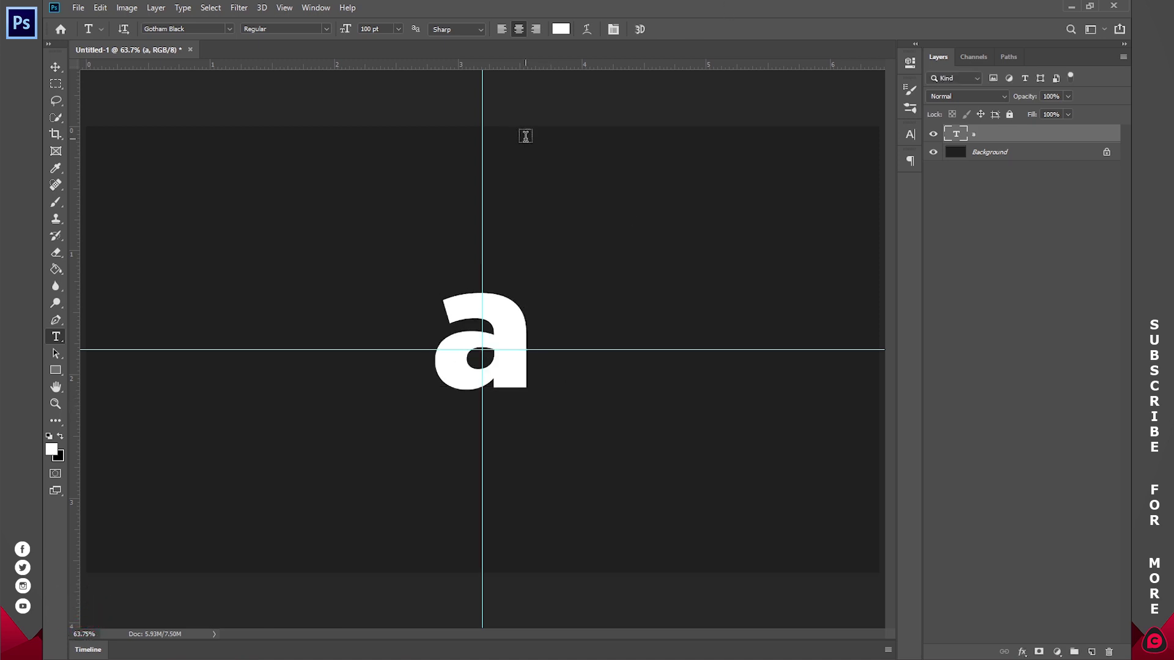
# Align the 'a' on the guides with Free Transform, then drag both guides off the canvas
pyautogui.press('v')
pyautogui.hotkey('ctrl', 't')
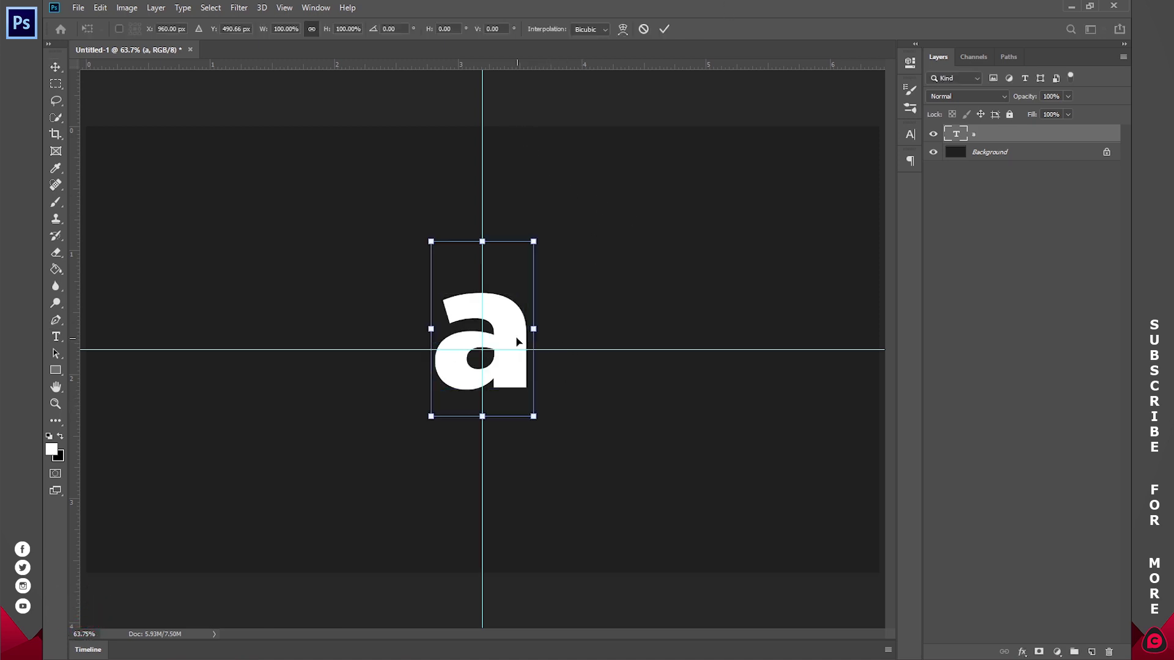
pyautogui.moveTo(515, 340); pyautogui.dragTo(518, 360)
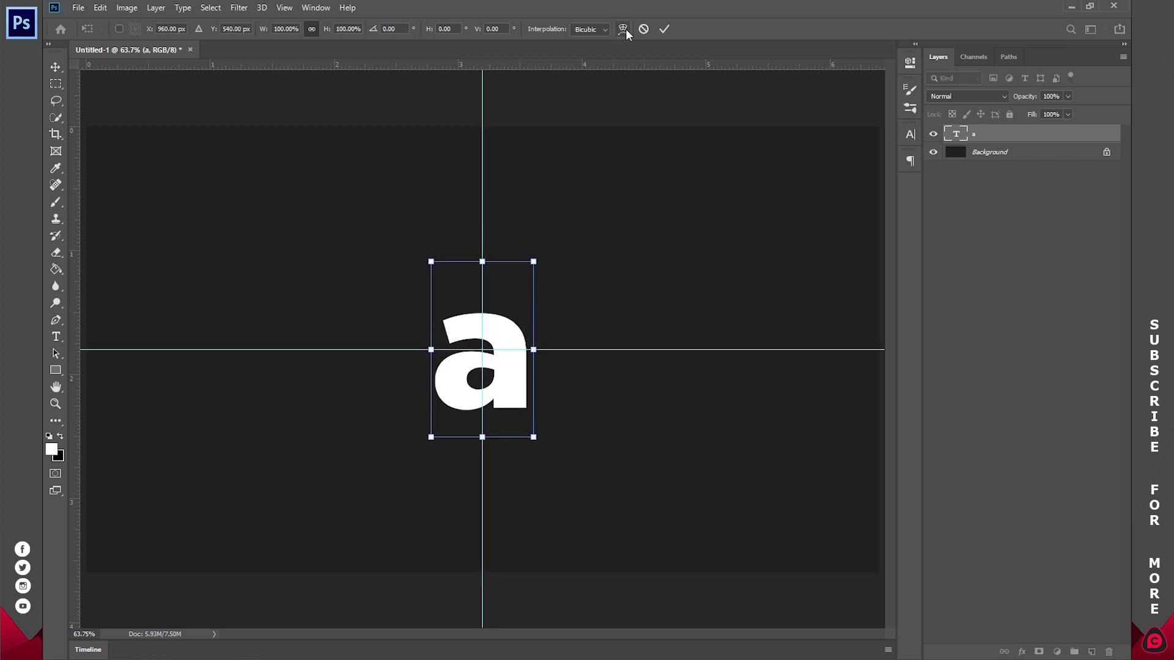
pyautogui.click(642, 29)
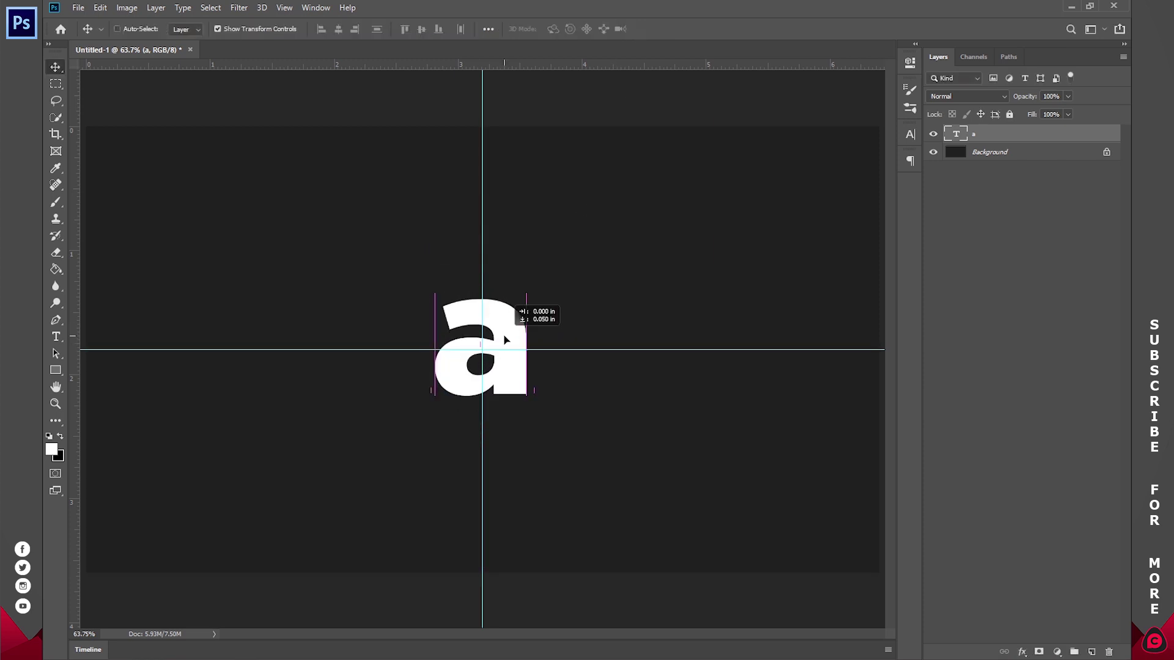
pyautogui.moveTo(610, 350); pyautogui.dragTo(563, 66)
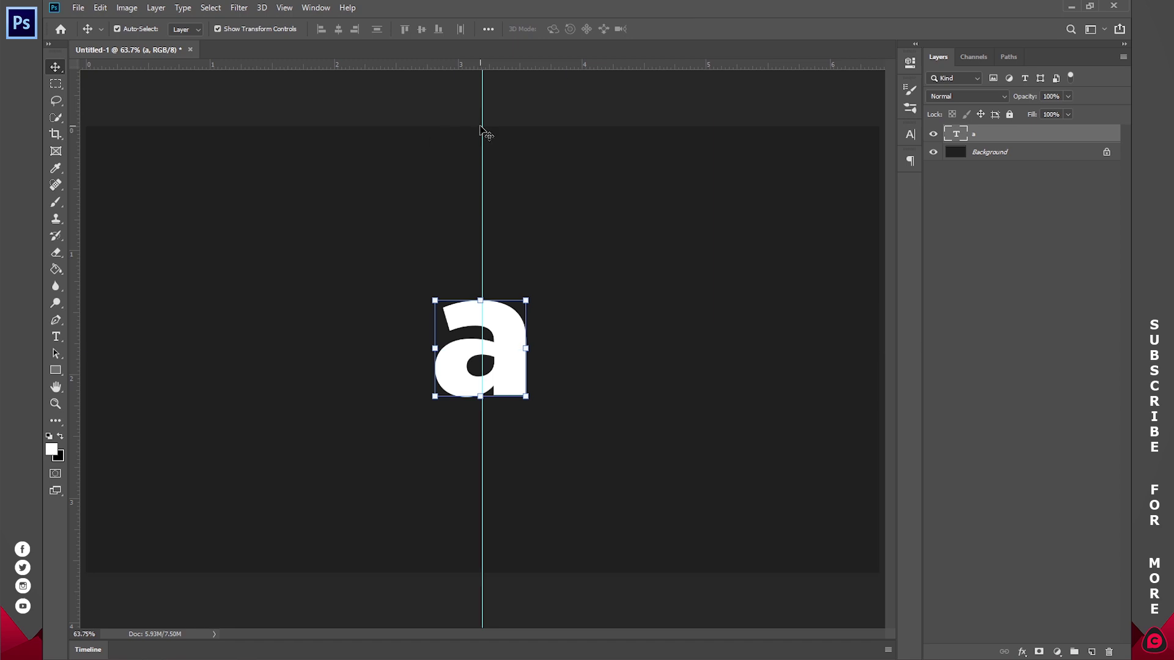
pyautogui.moveTo(482, 131); pyautogui.dragTo(50, 174)
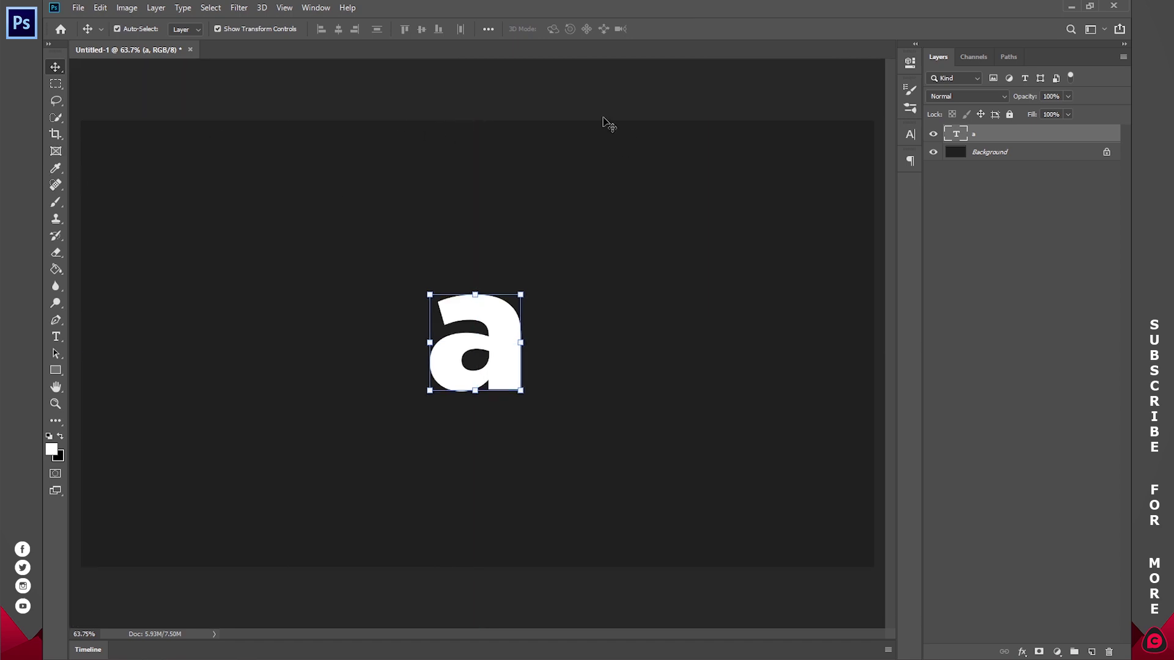
pyautogui.click(1023, 303)
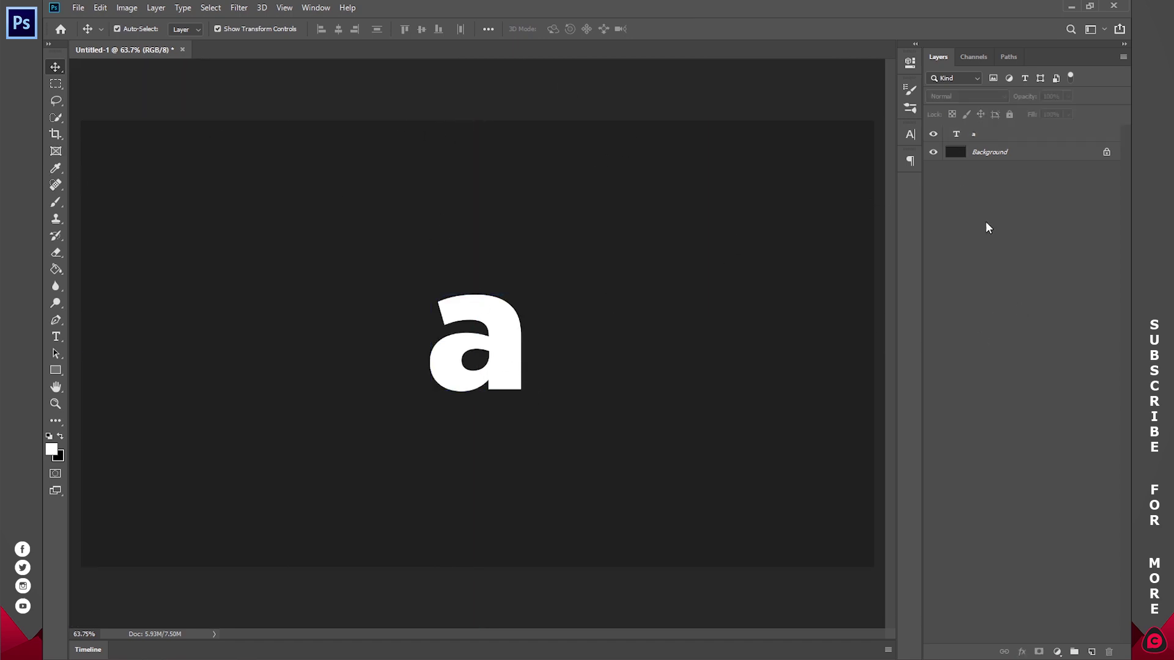
# Make the 'a' layer's fill fully transparent and add a Stroke layer effect
pyautogui.click(979, 138)
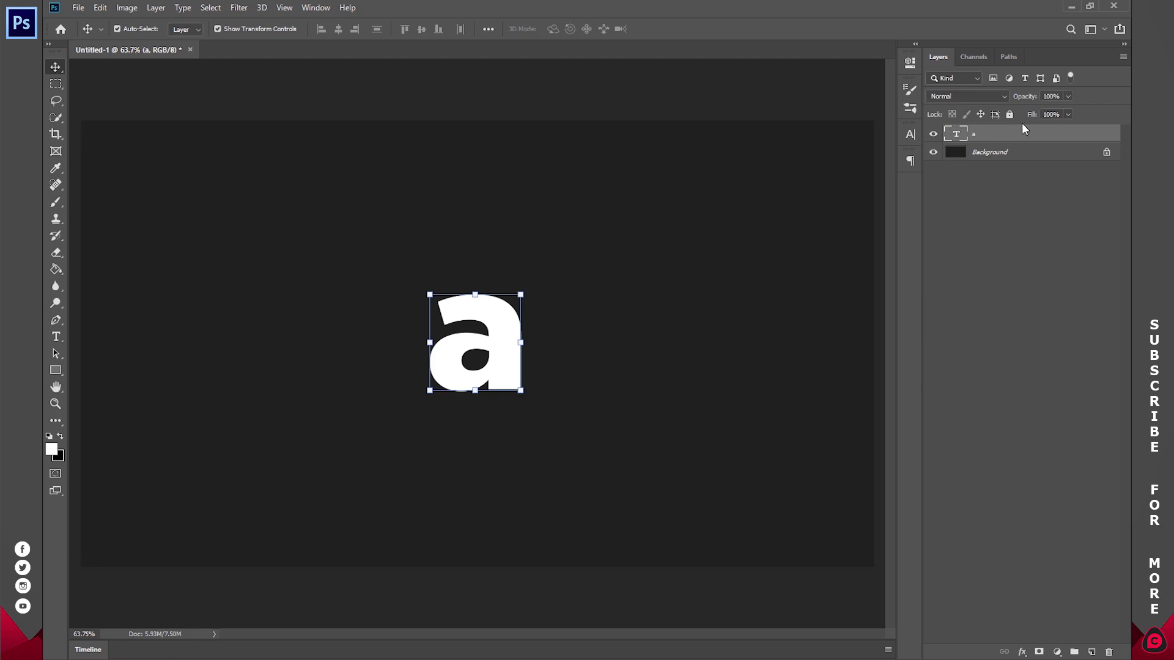
pyautogui.moveTo(1033, 117); pyautogui.dragTo(934, 122)
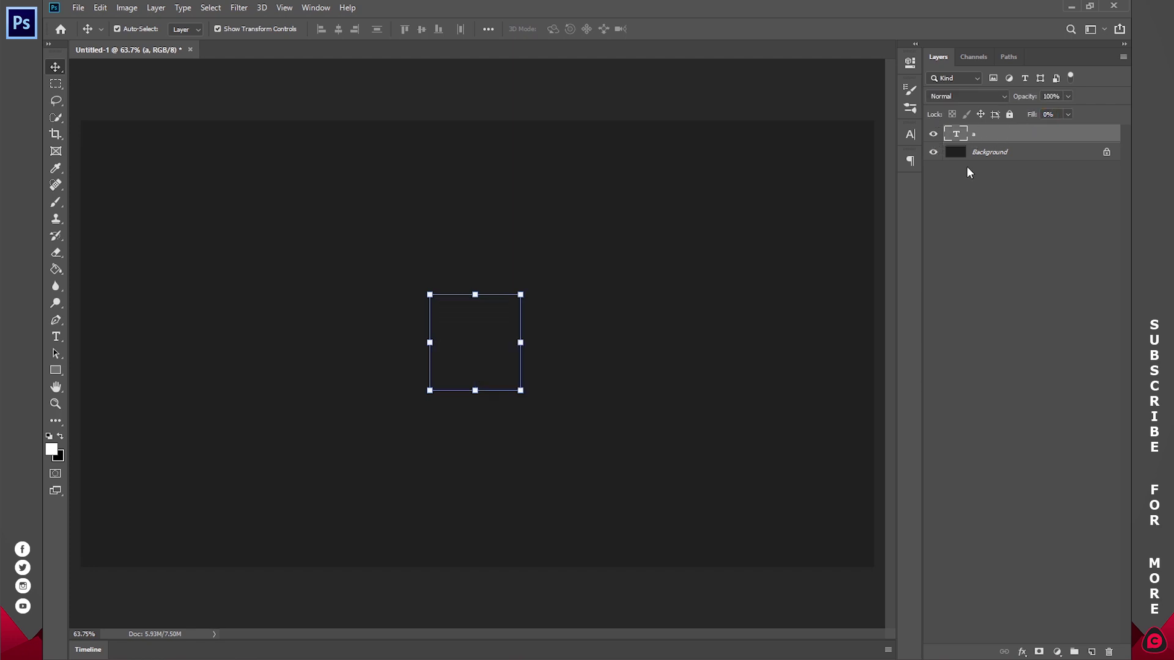
pyautogui.click(1024, 656)
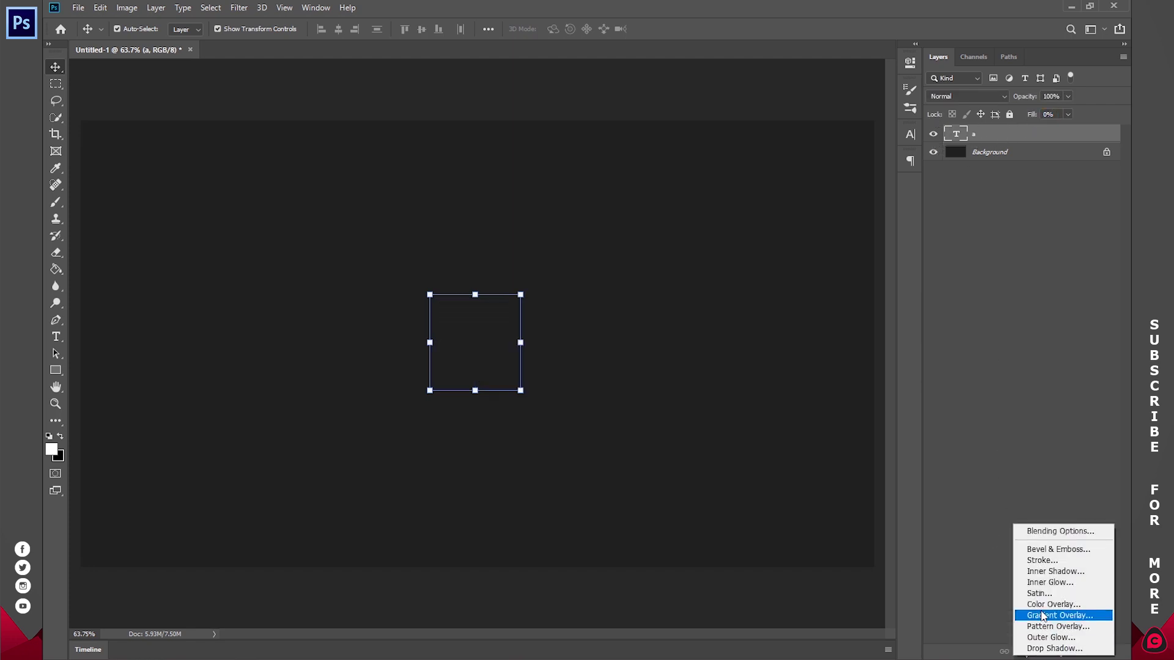
pyautogui.click(1048, 560)
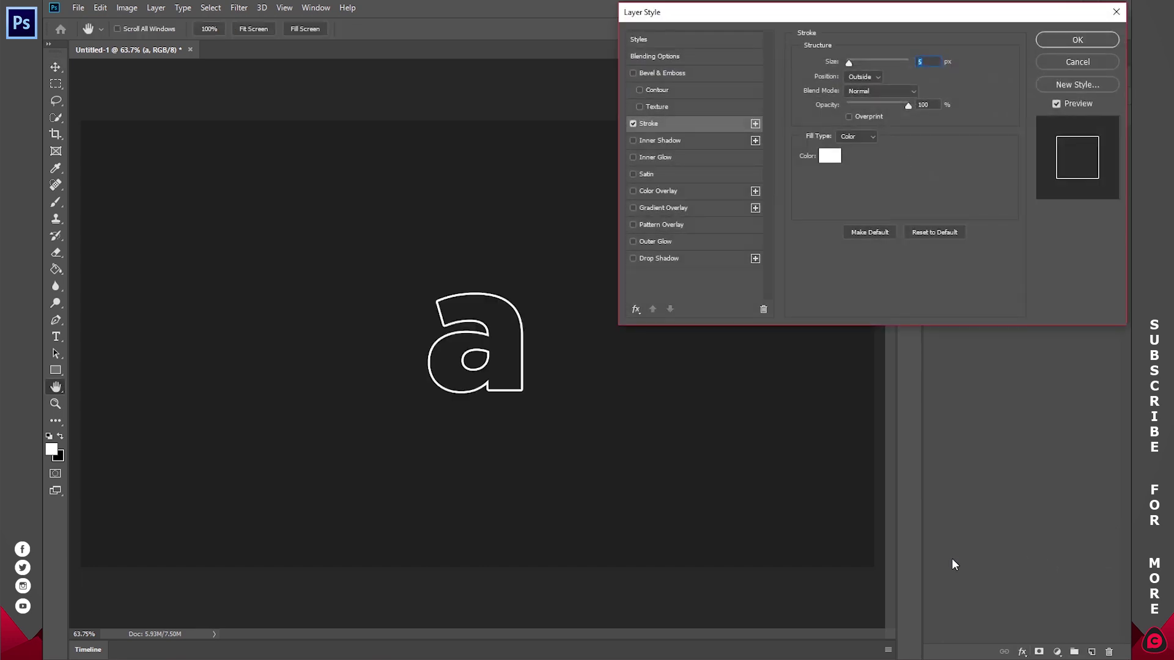
# Set the stroke Position to Outside and Size to 5 px
pyautogui.click(852, 75)
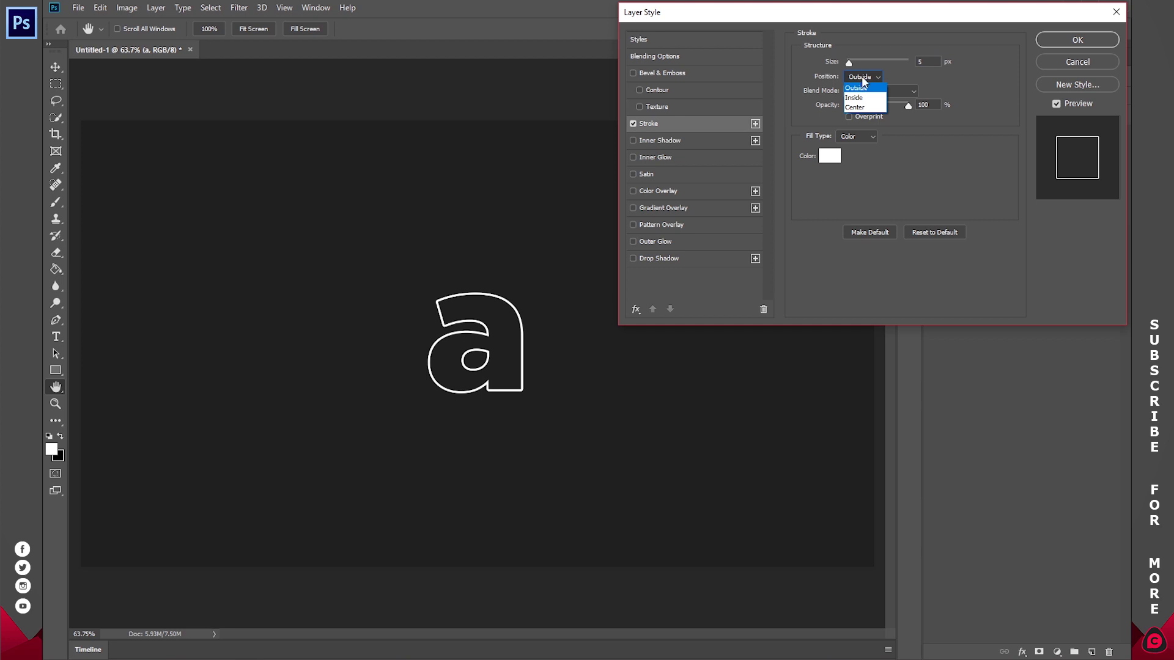
pyautogui.click(864, 98)
pyautogui.click(864, 77)
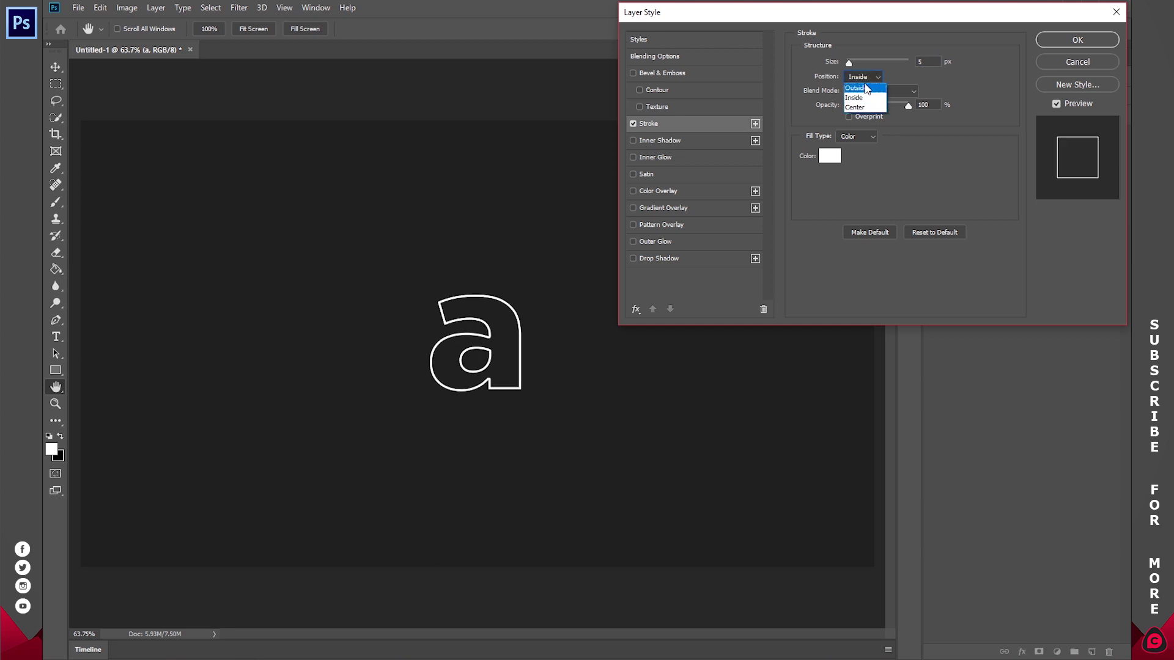
pyautogui.click(862, 86)
pyautogui.moveTo(848, 61); pyautogui.dragTo(838, 63)
pyautogui.write('5')
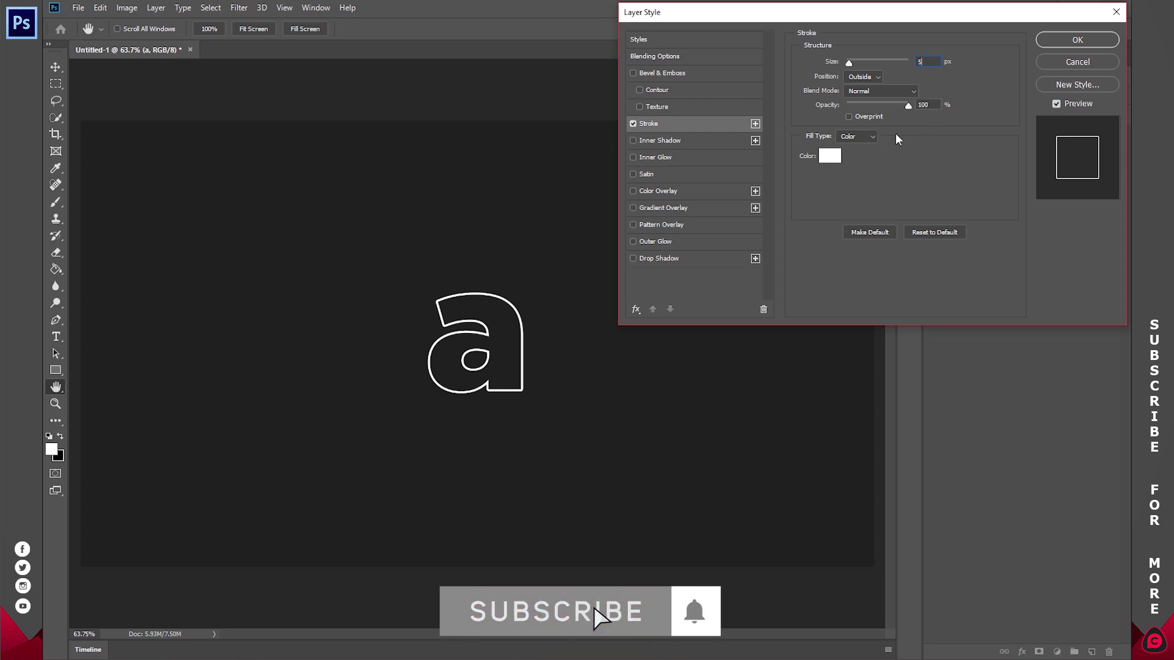
# Change the stroke fill type to a Foreground to Transparent gradient
pyautogui.click(859, 139)
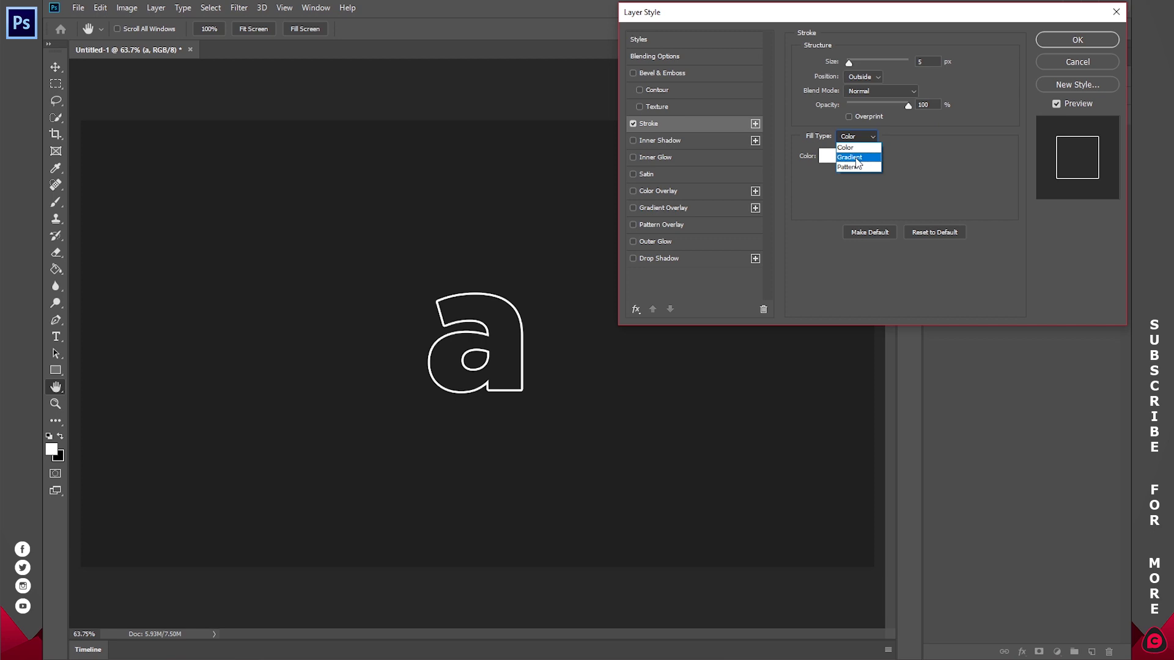
pyautogui.click(853, 158)
pyautogui.click(845, 160)
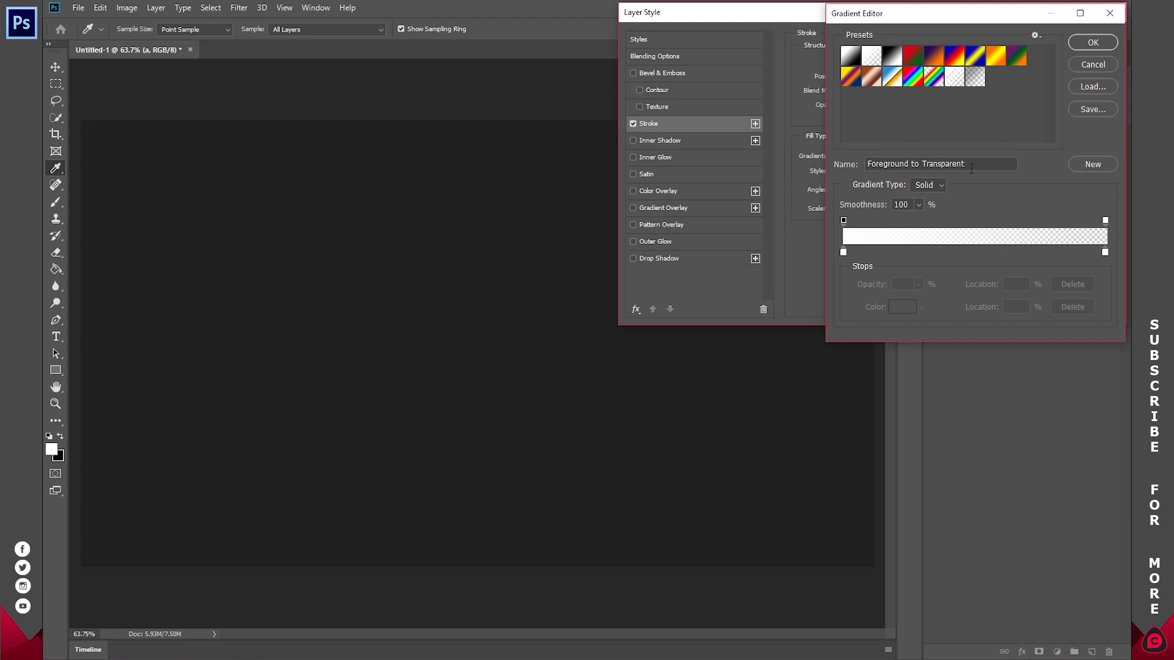
pyautogui.click(1084, 44)
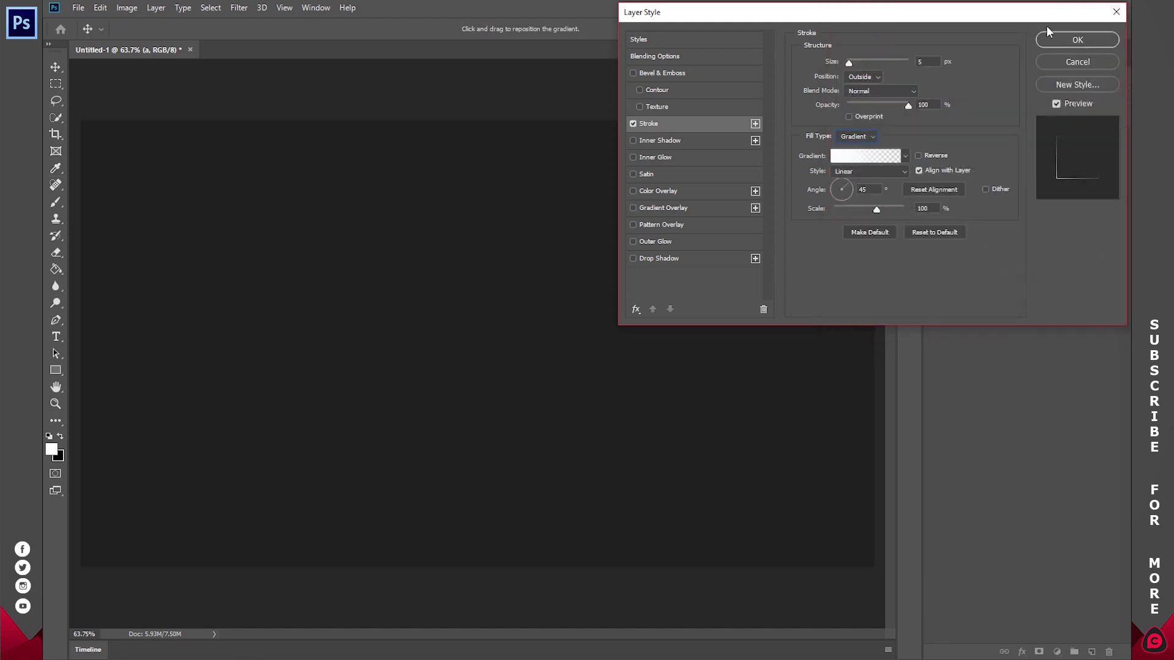
pyautogui.click(1065, 41)
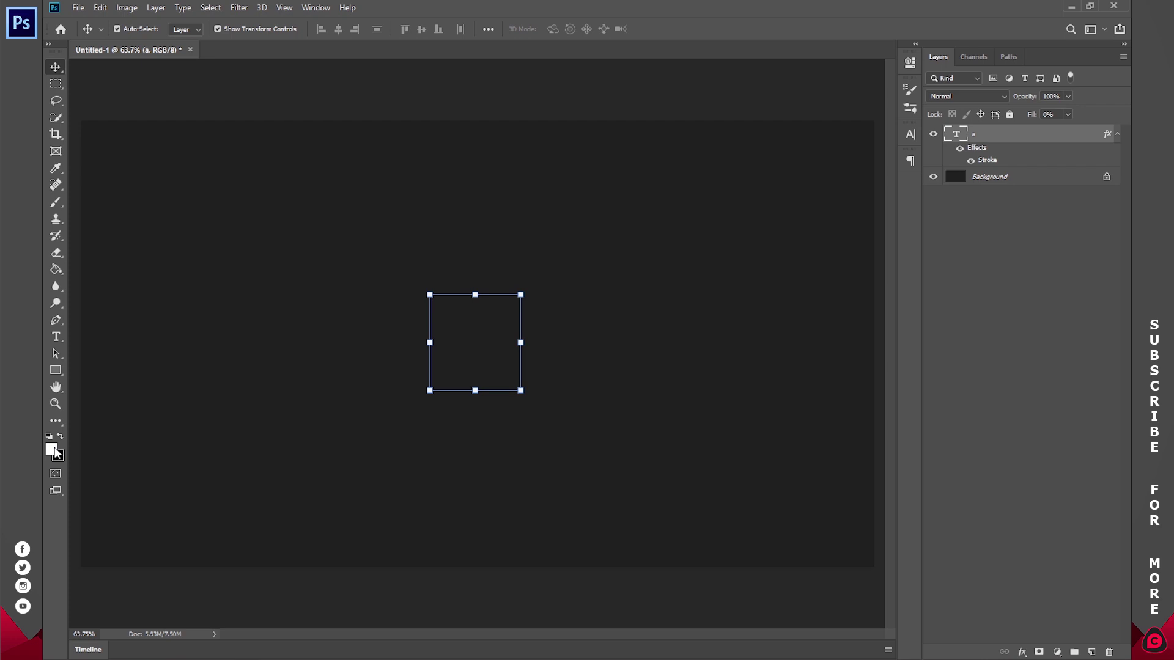
# Keep the gradient Linear at 45° and drag it so the letter's right side fades out
pyautogui.doubleClick(1108, 135)
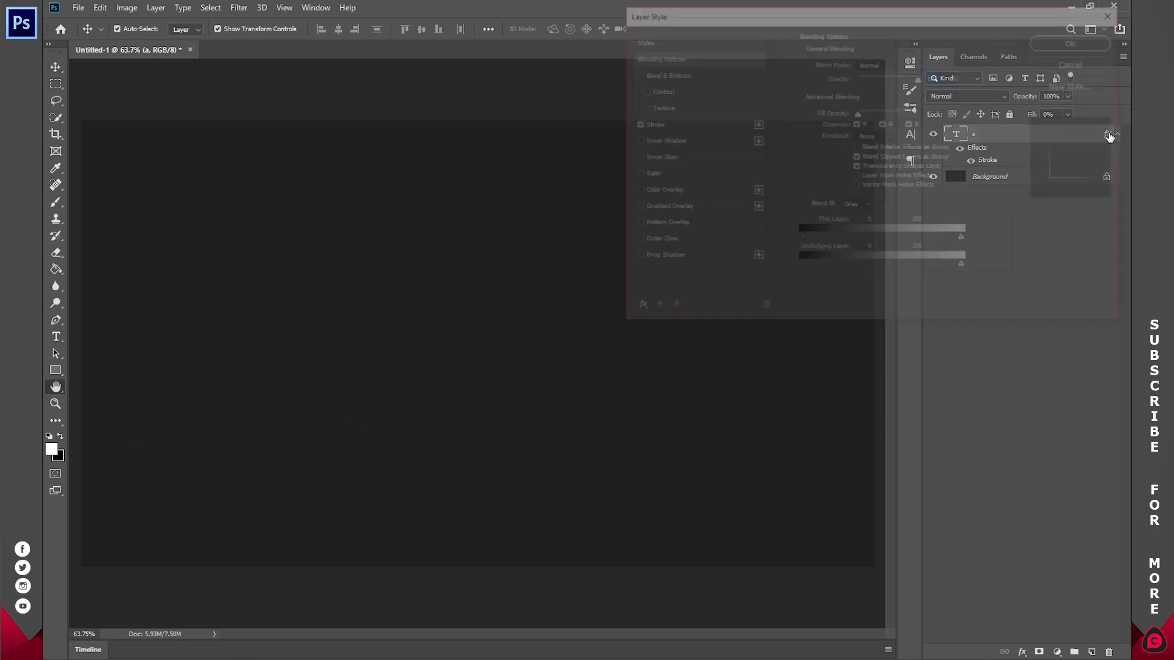
pyautogui.click(649, 123)
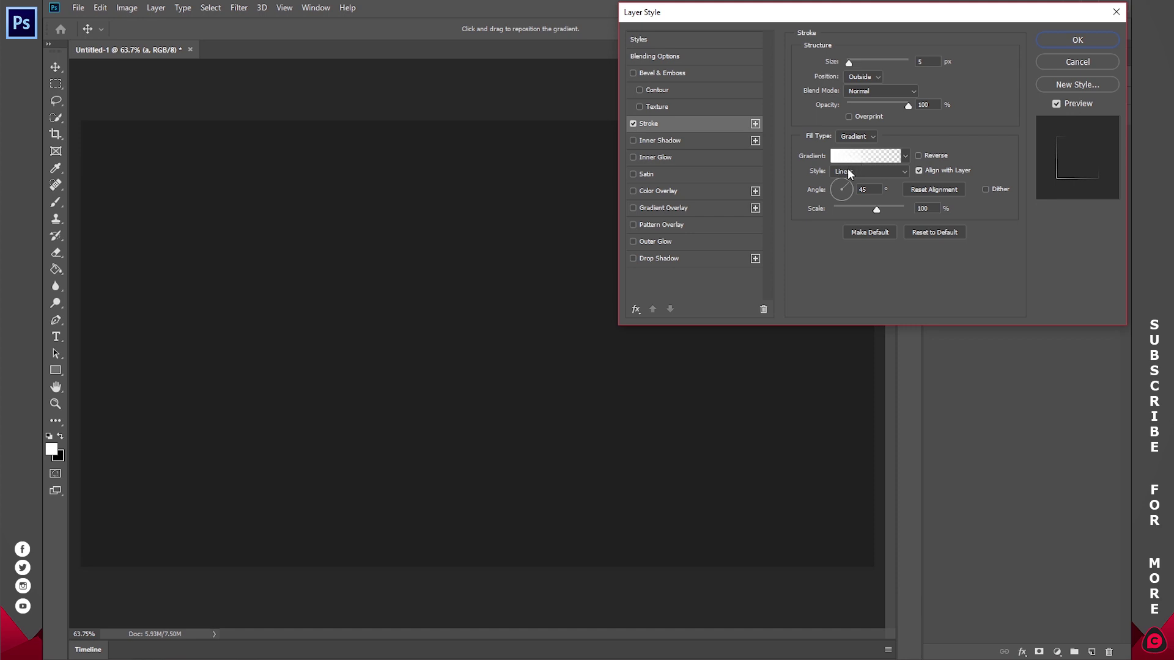
pyautogui.click(868, 172)
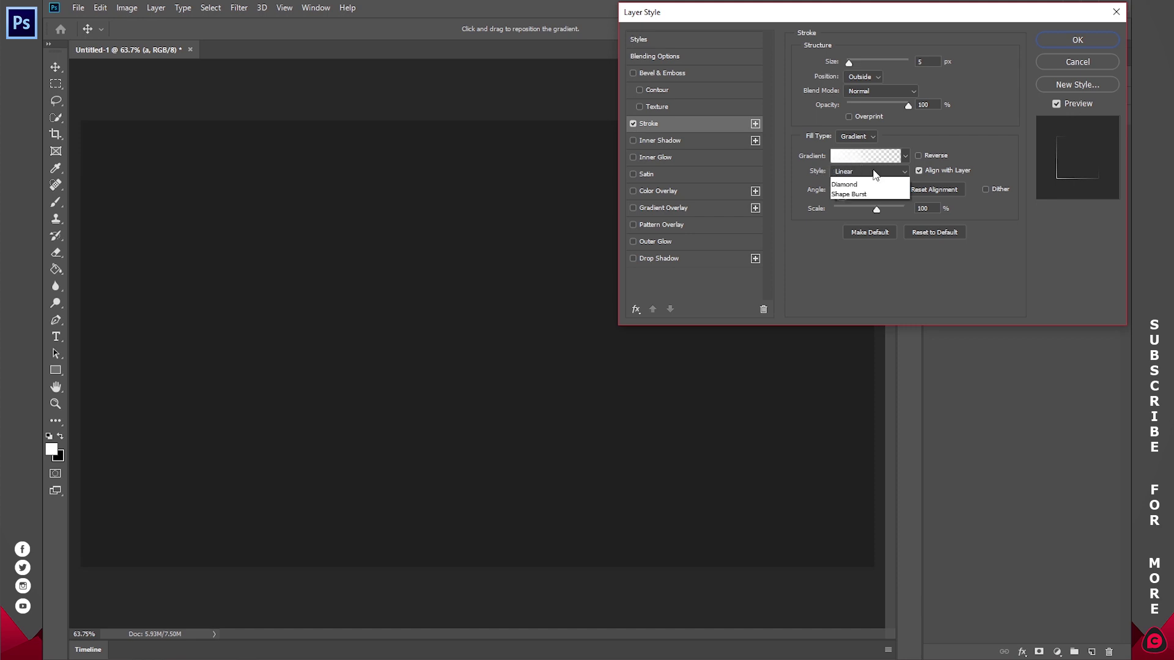
pyautogui.click(872, 169)
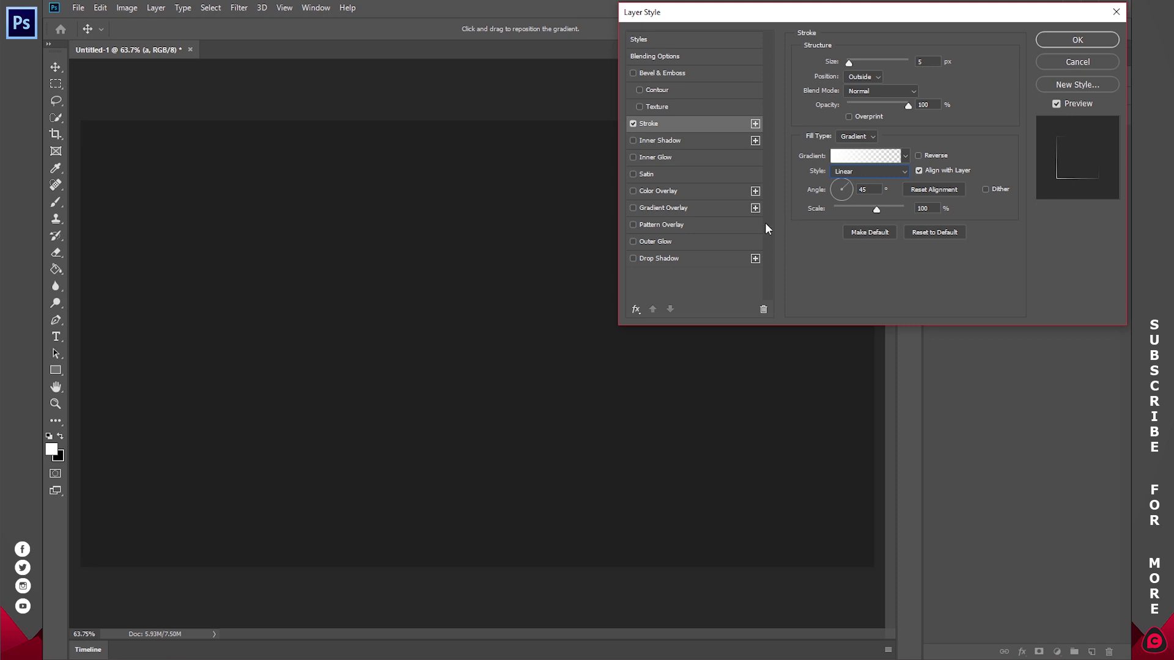
pyautogui.moveTo(485, 349)
pyautogui.mouseDown()
pyautogui.moveTo(537, 301)
pyautogui.moveTo(510, 308)
pyautogui.moveTo(542, 268)
pyautogui.moveTo(587, 231)
pyautogui.mouseUp()
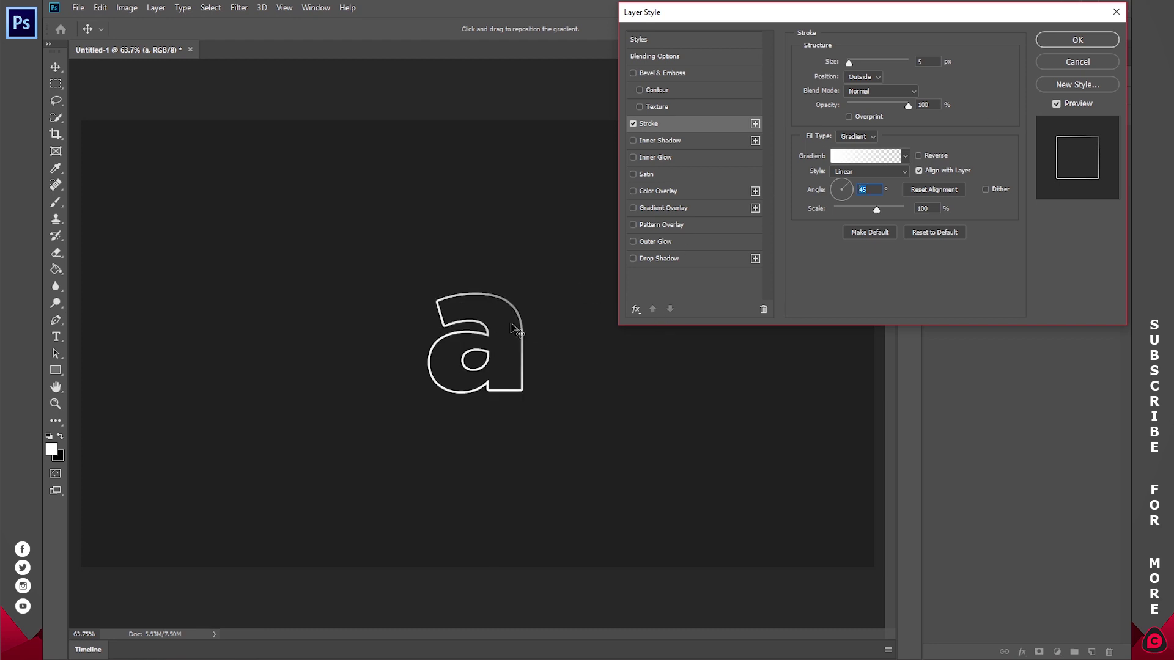
pyautogui.moveTo(515, 330); pyautogui.dragTo(497, 324)
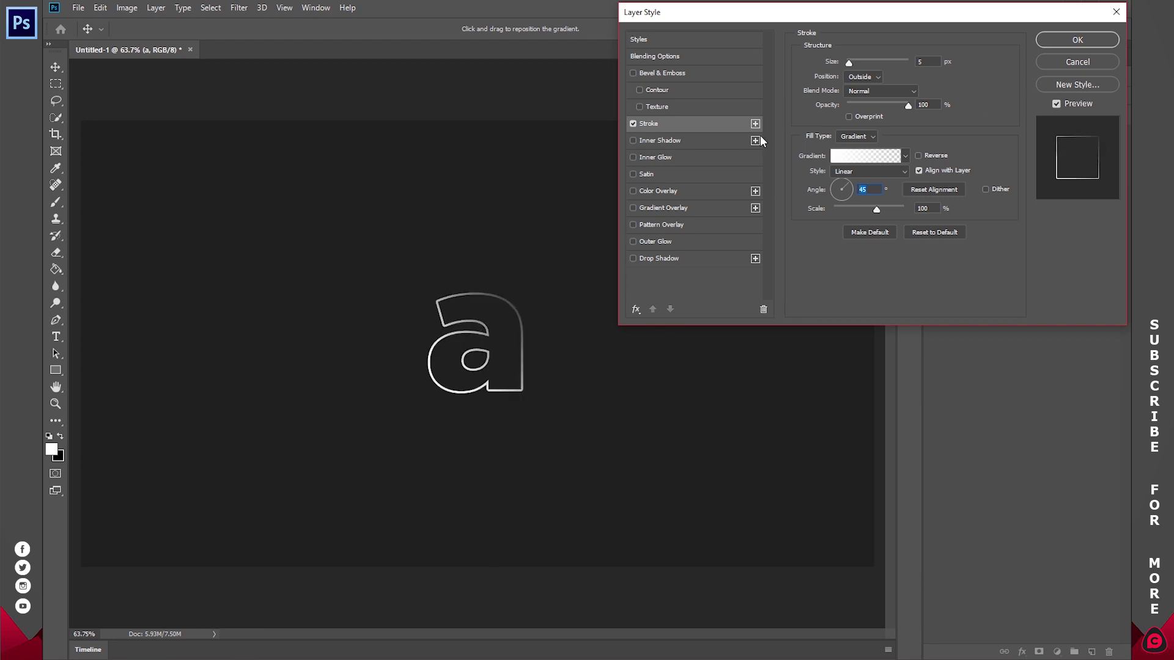
# Copy the 'a' layer's gradient stroke style, then clear the style from the layer
pyautogui.click(1099, 42)
pyautogui.click(1114, 135)
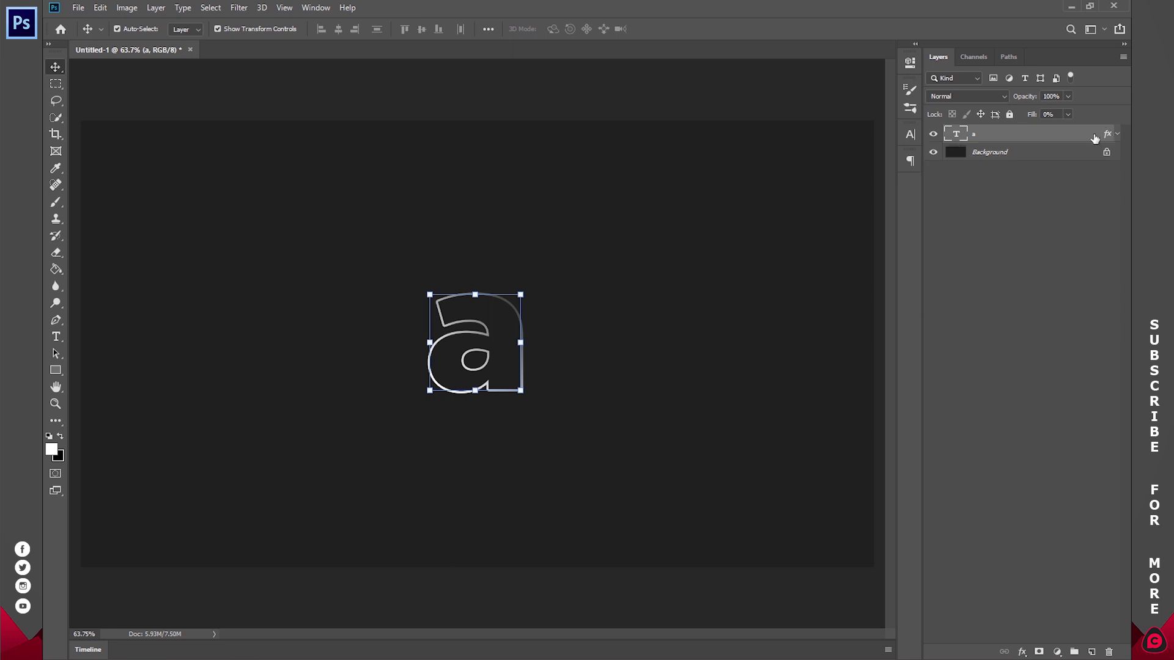
pyautogui.rightClick(985, 139)
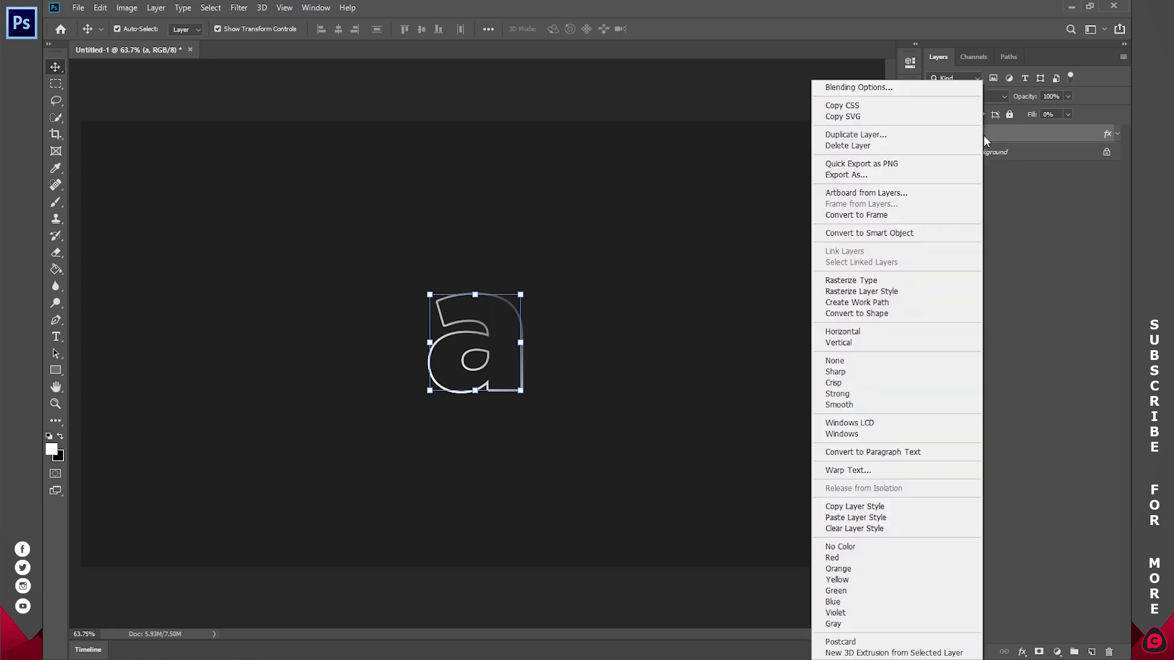
pyautogui.click(856, 506)
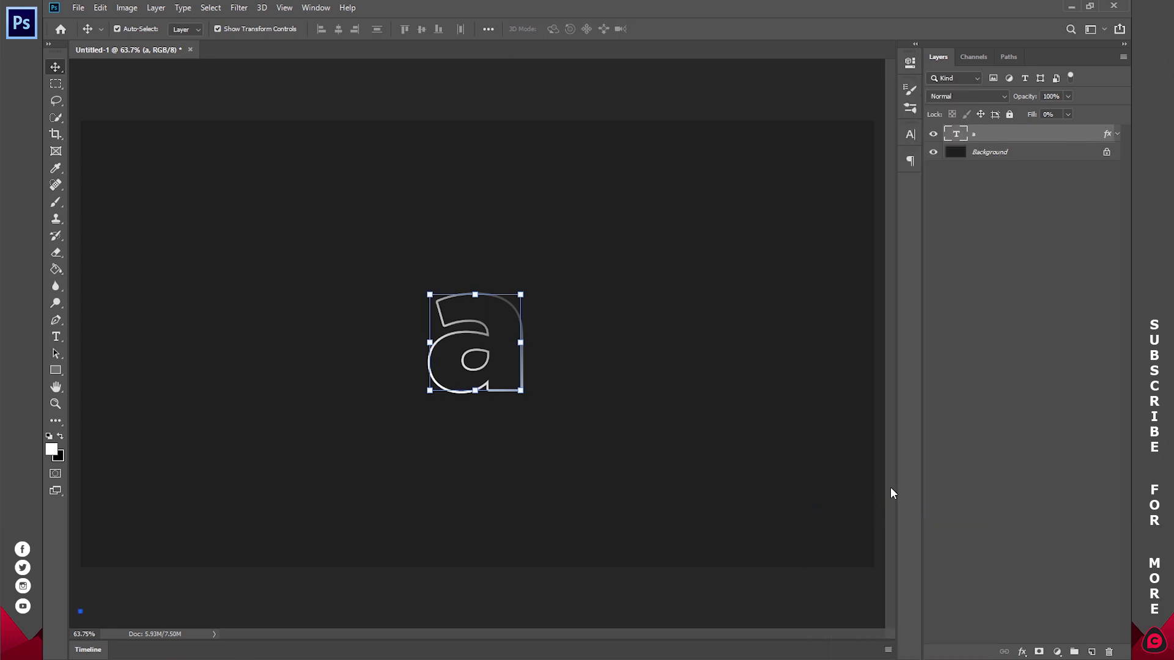
pyautogui.rightClick(989, 138)
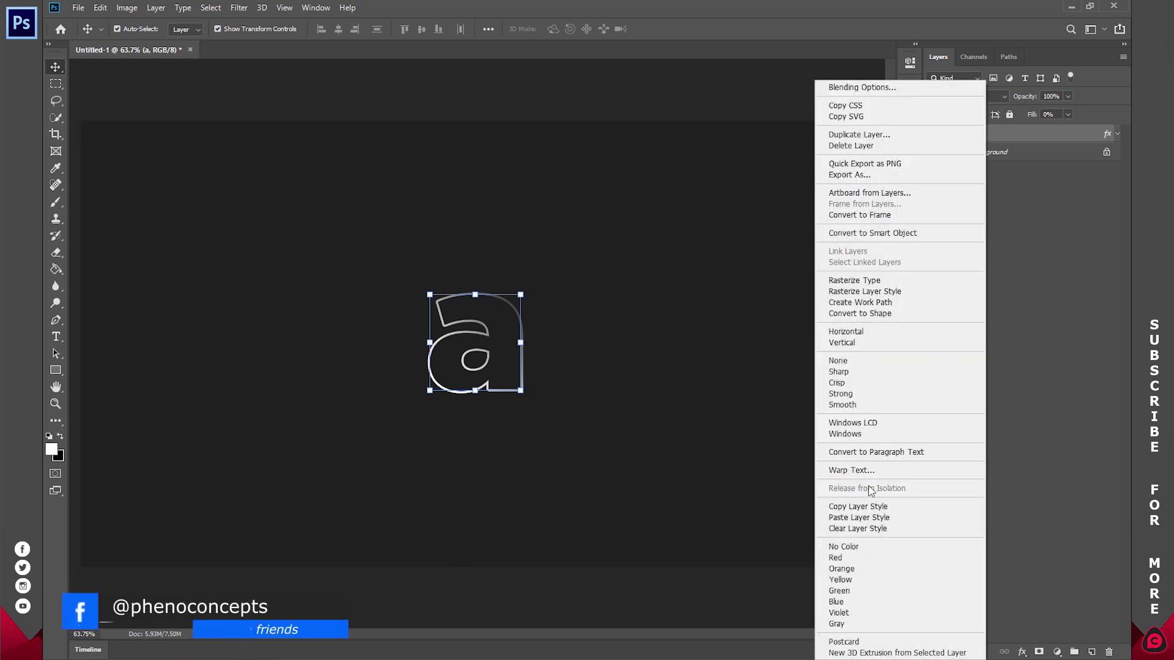
pyautogui.click(867, 529)
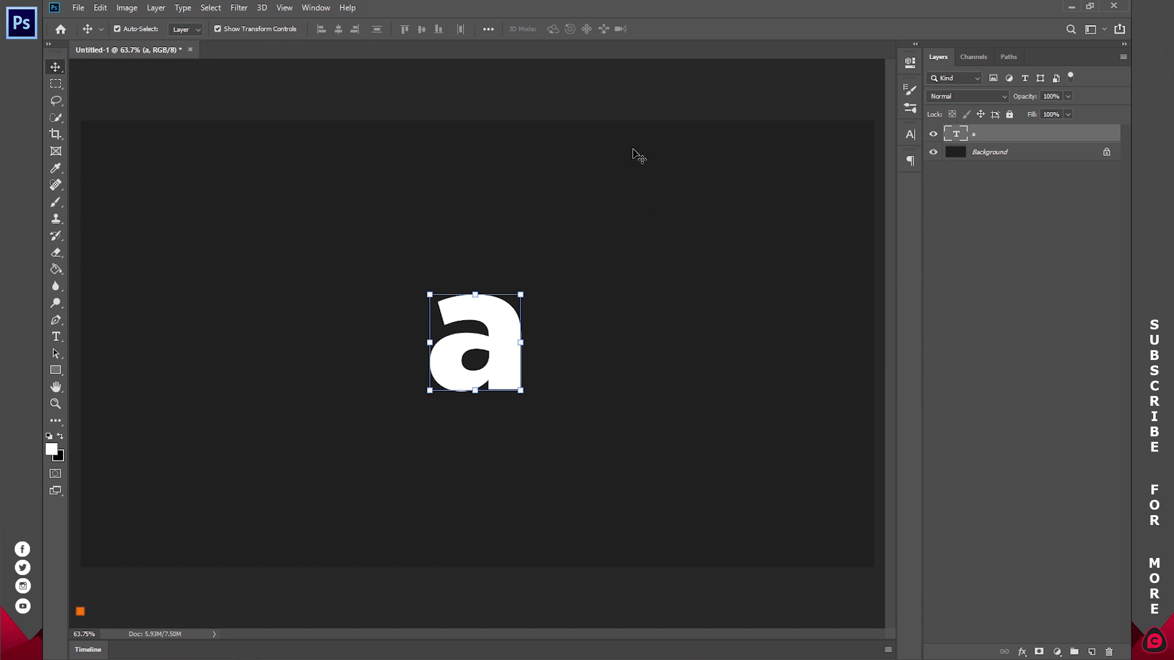
# Add a video timeline, extend the 'a' clip to end at 05;16, and return the playhead to 0
pyautogui.click(316, 7)
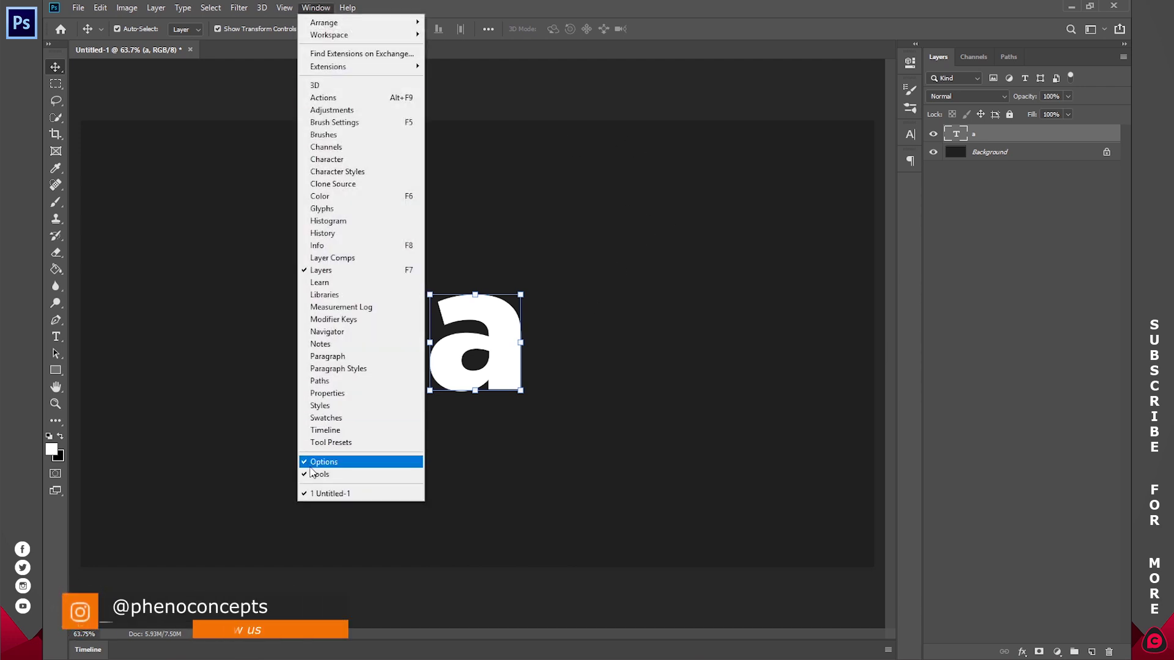
pyautogui.click(326, 430)
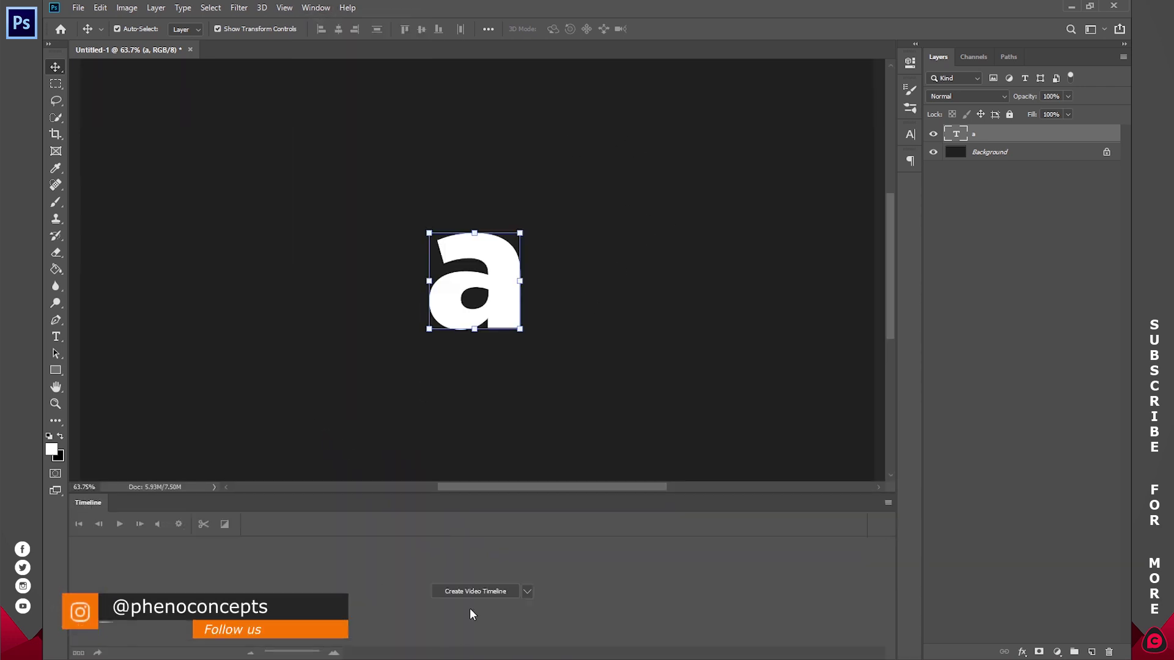
pyautogui.click(472, 590)
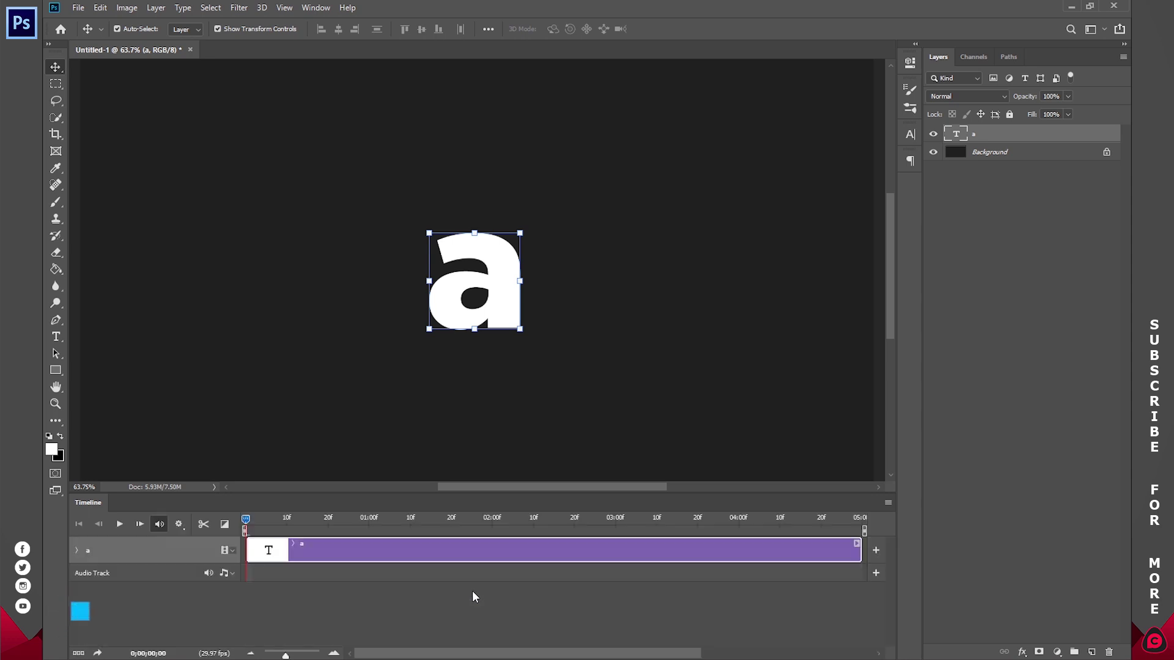
pyautogui.click(751, 519)
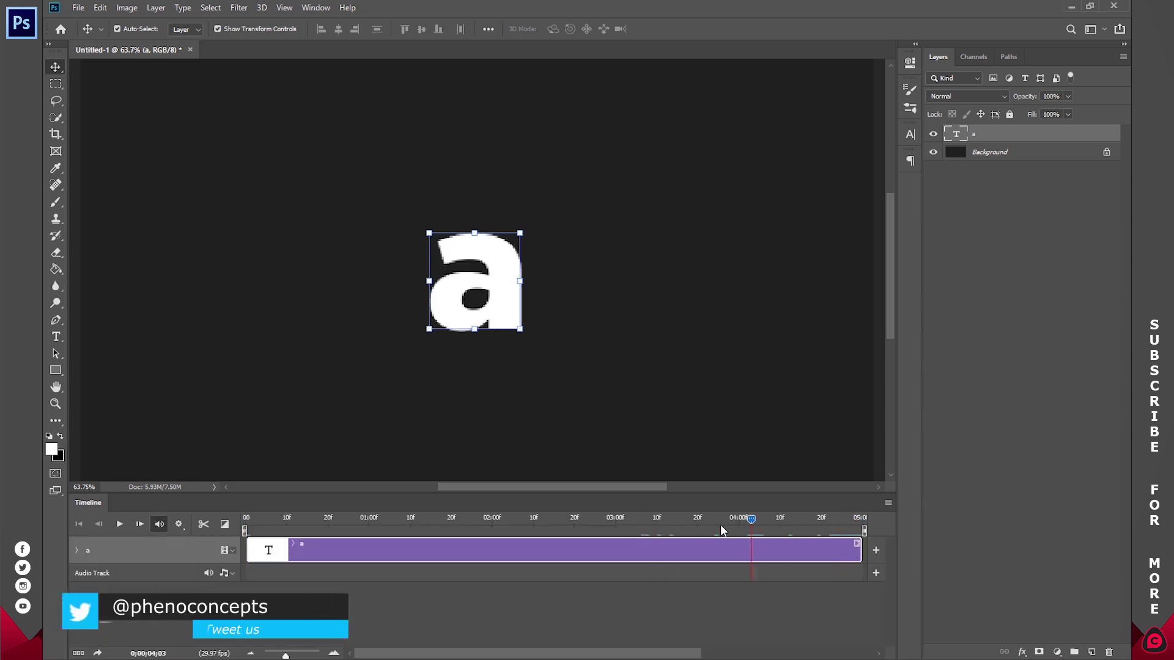
pyautogui.click(250, 653)
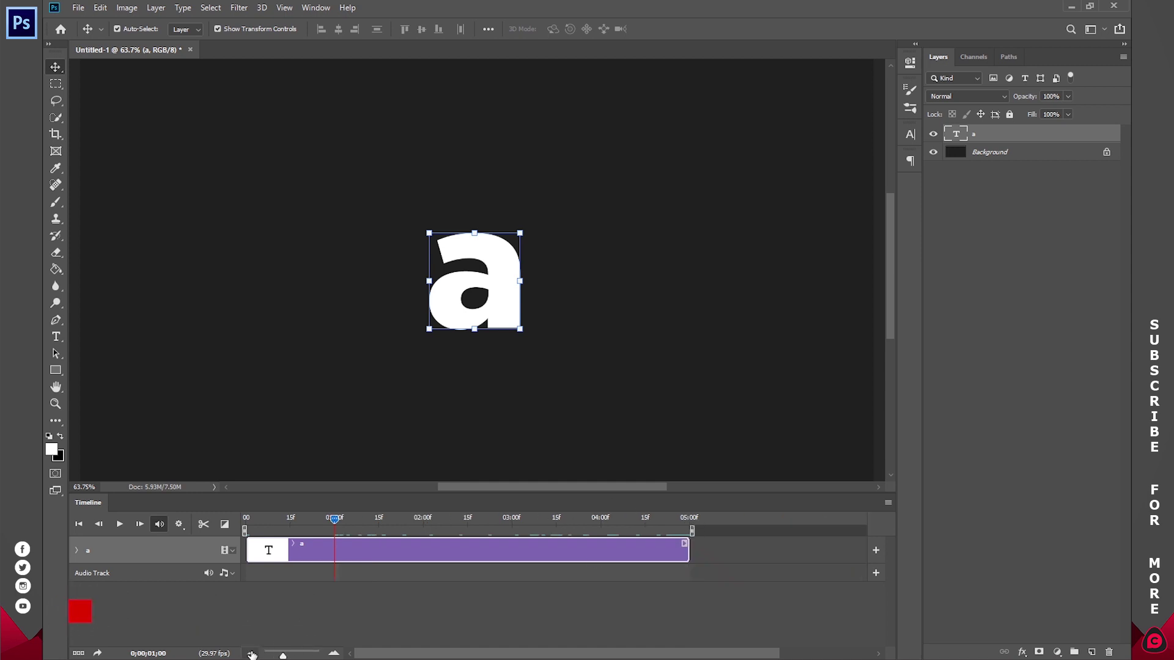
pyautogui.click(250, 653)
pyautogui.moveTo(549, 543); pyautogui.dragTo(610, 540)
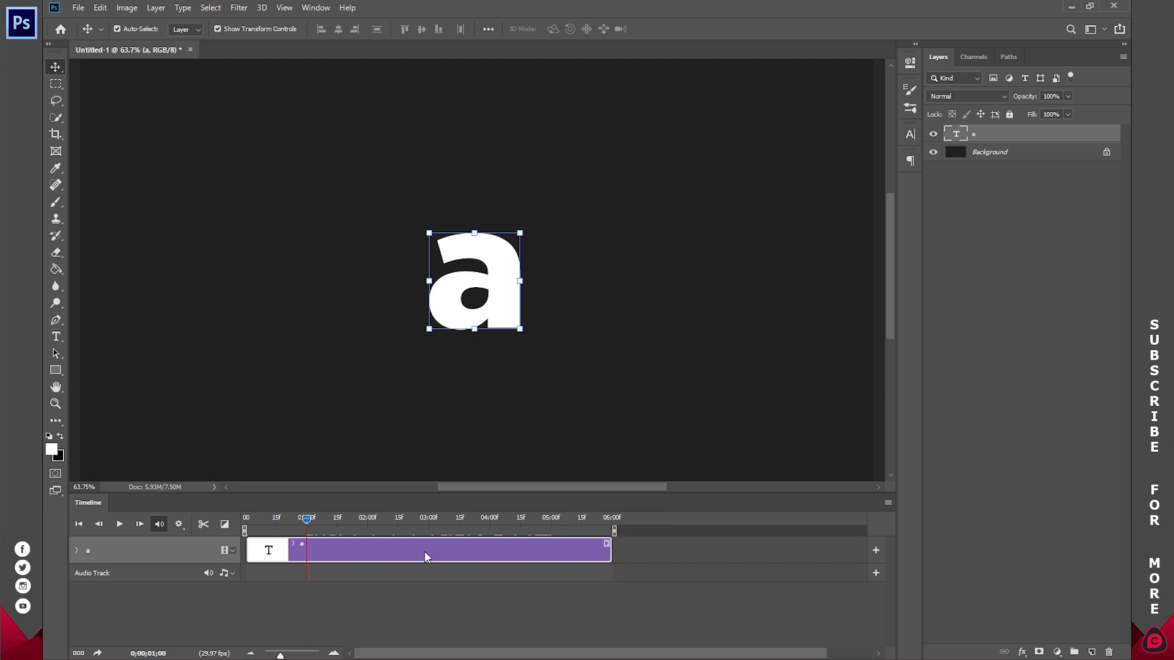
pyautogui.moveTo(309, 520); pyautogui.dragTo(243, 530)
# Enable the Style stopwatch at frame 0 and paste the copied stroke style at 1;00
pyautogui.click(76, 550)
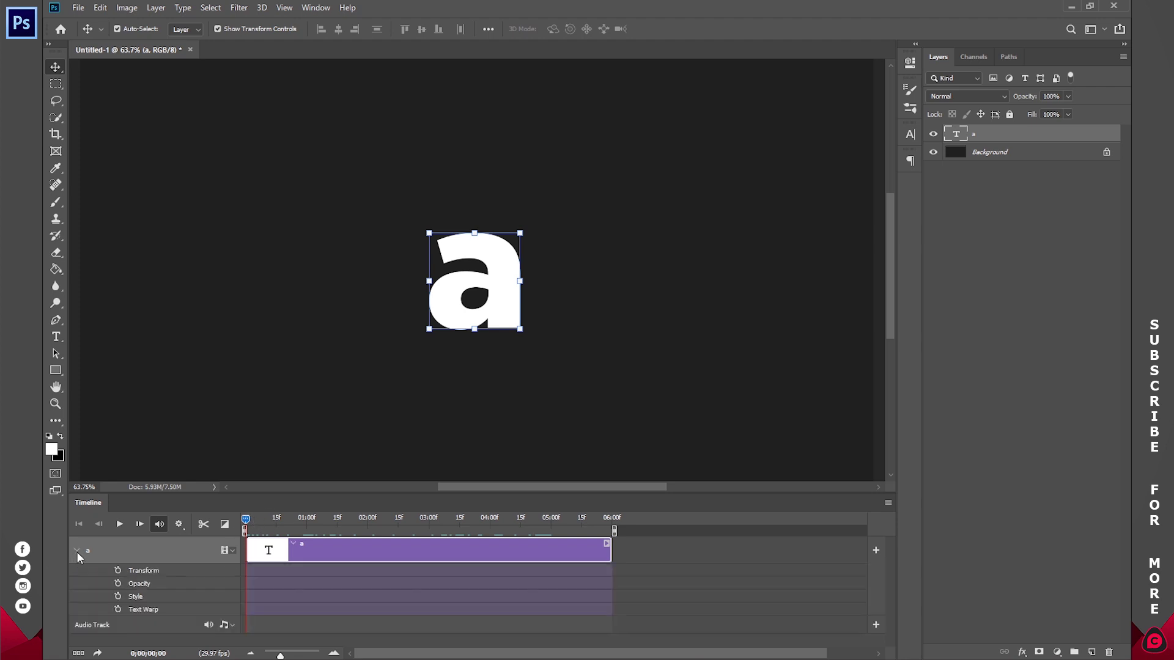
pyautogui.click(117, 597)
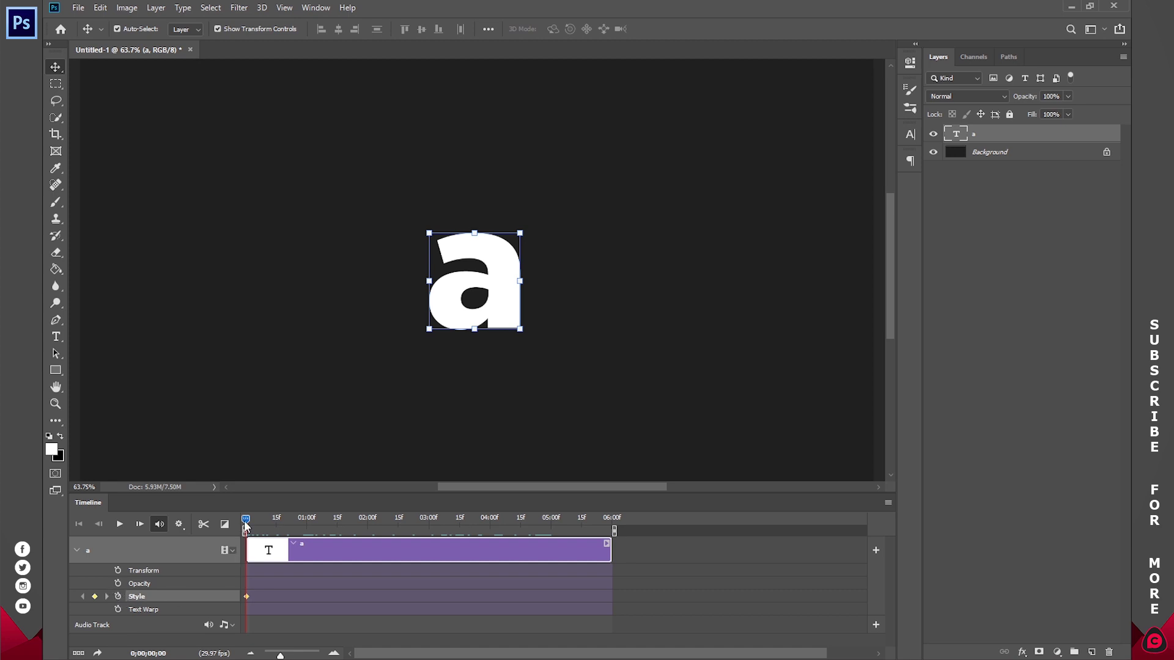
pyautogui.moveTo(245, 525); pyautogui.dragTo(290, 526)
pyautogui.rightClick(992, 141)
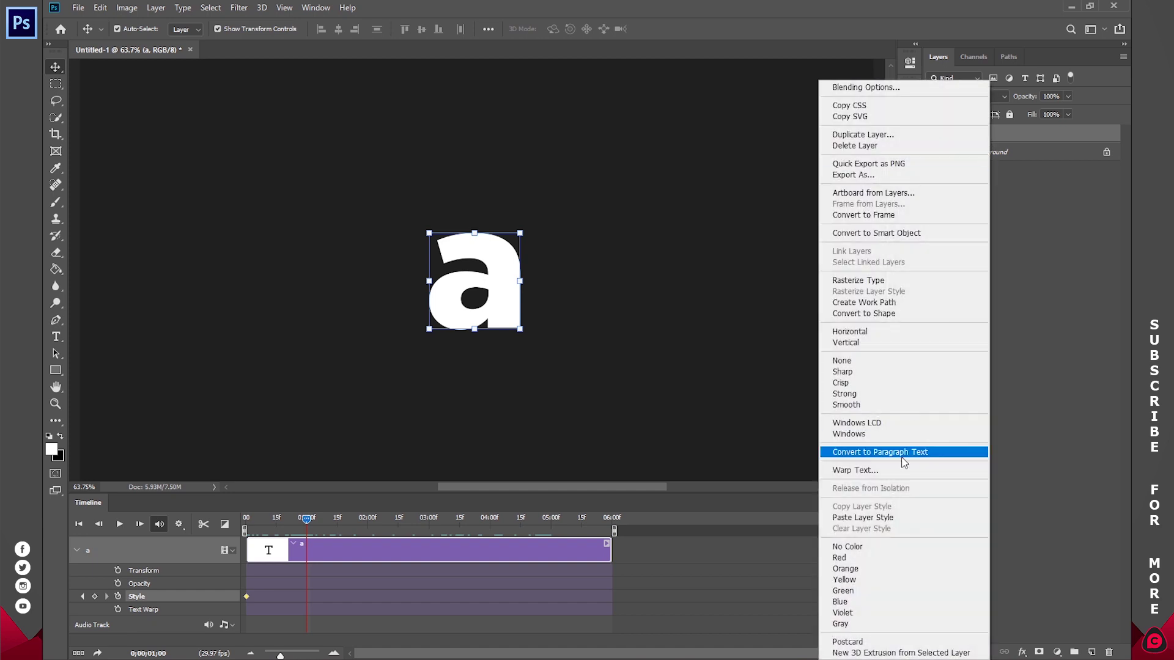
pyautogui.click(862, 518)
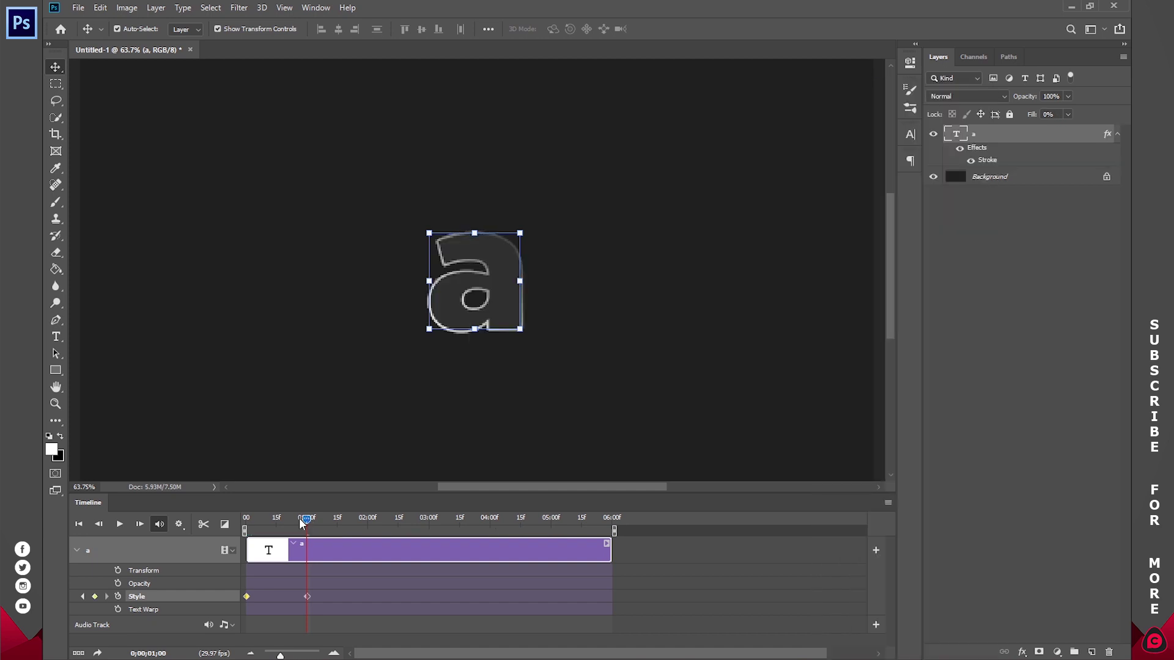
pyautogui.click(264, 520)
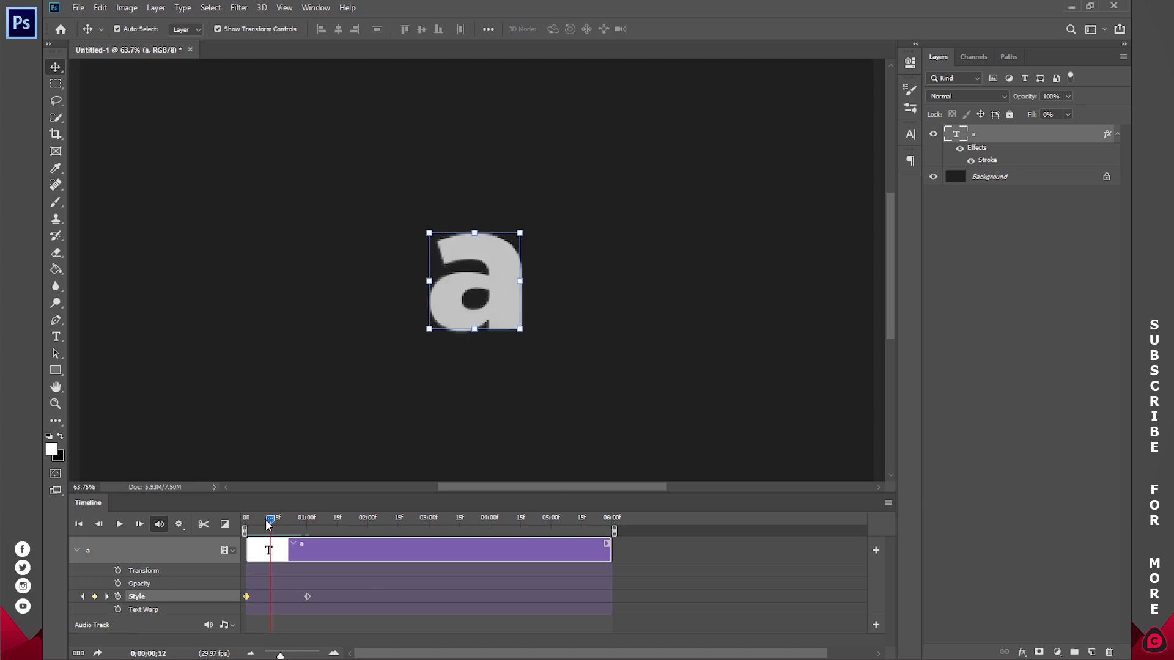
pyautogui.moveTo(265, 519); pyautogui.dragTo(246, 519)
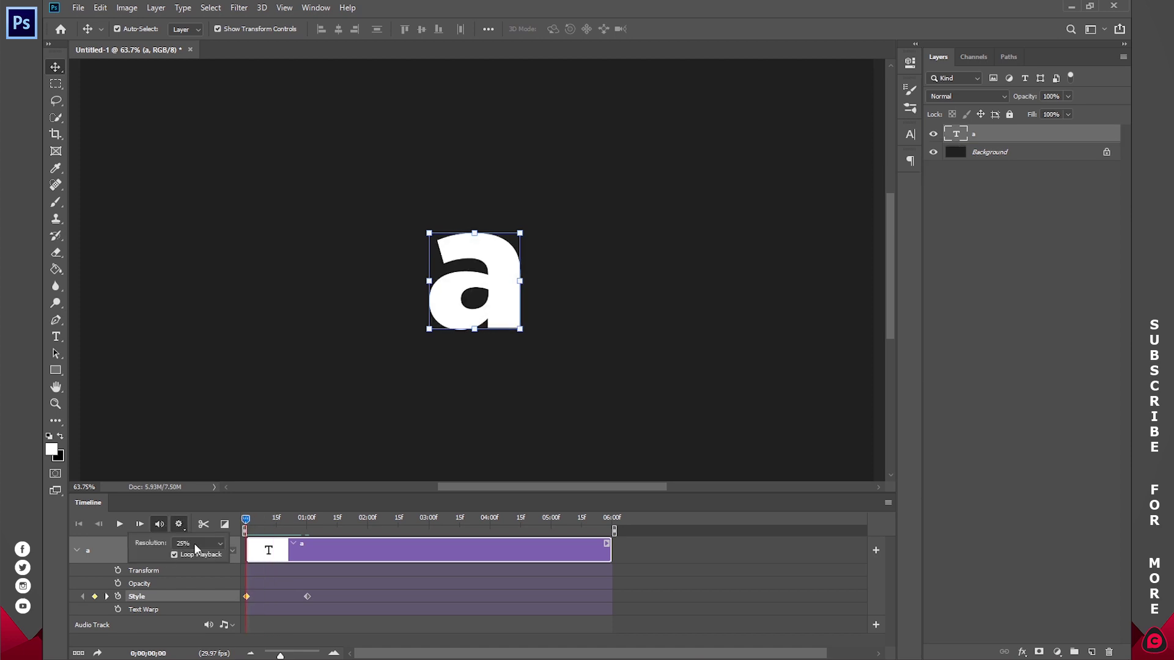
pyautogui.click(179, 524)
# Scrub around one second, undo a stray style keyframe, and return to the 1;00 keyframe
pyautogui.moveTo(246, 519); pyautogui.dragTo(316, 523)
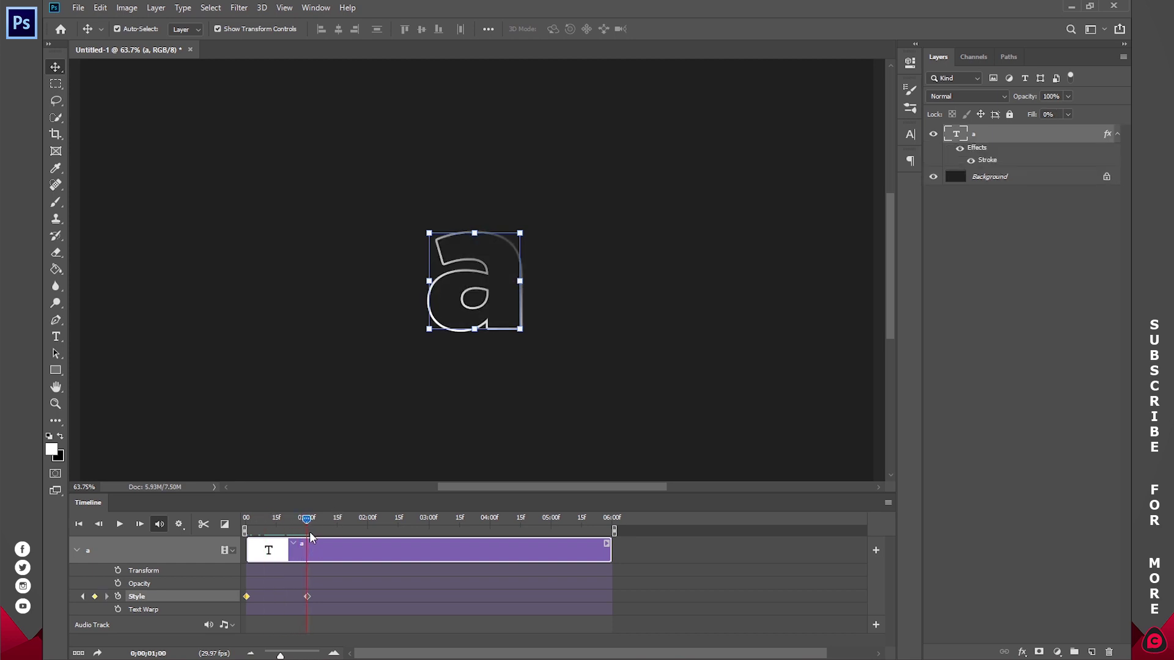
pyautogui.moveTo(307, 520); pyautogui.dragTo(299, 524)
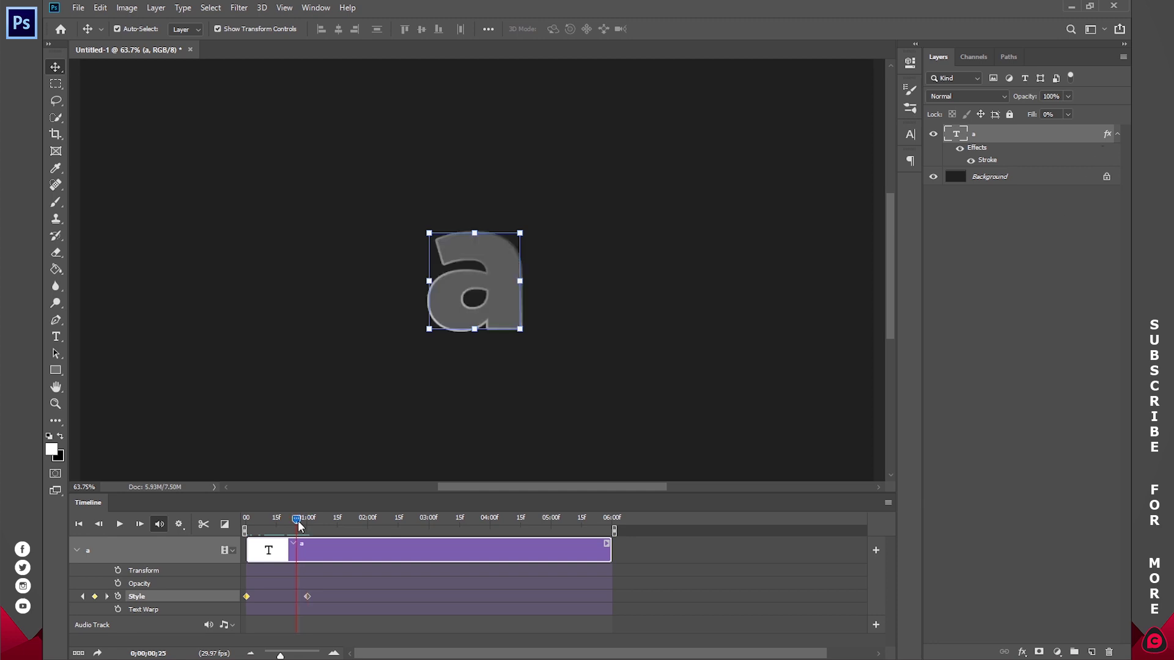
pyautogui.hotkey('ctrl', 'z')
pyautogui.moveTo(299, 524); pyautogui.dragTo(306, 524)
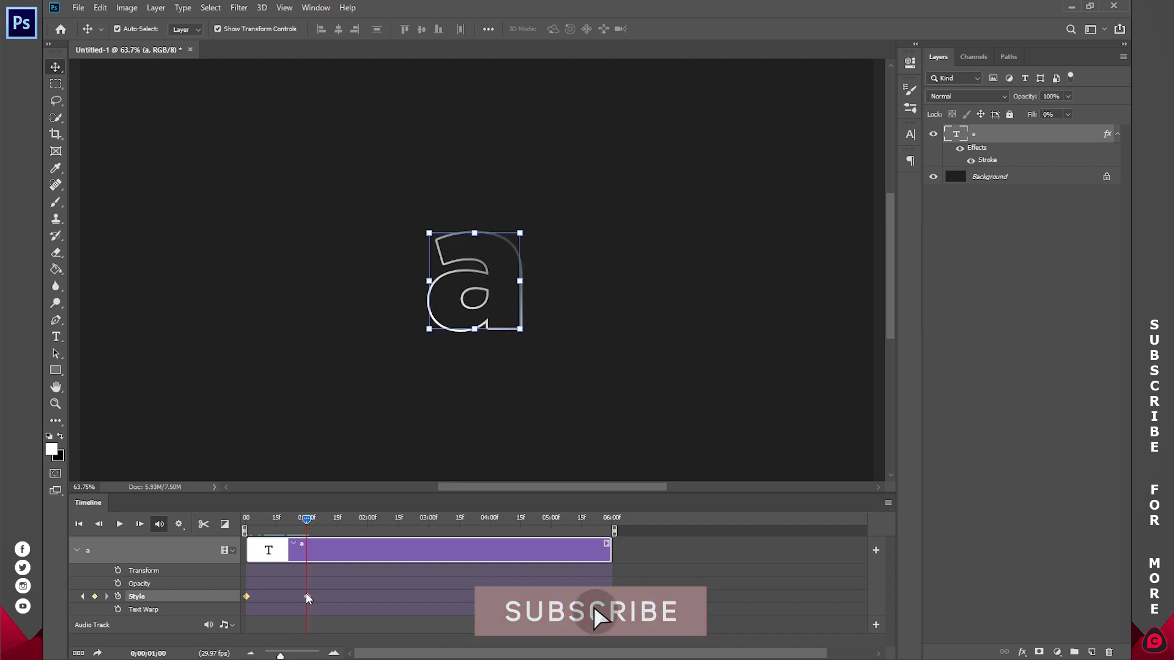
# At 1;00, drag the stroke gradient until the 'a' outline disappears, and confirm
pyautogui.doubleClick(1108, 137)
pyautogui.click(646, 124)
pyautogui.moveTo(516, 264)
pyautogui.mouseDown()
pyautogui.moveTo(398, 359)
pyautogui.moveTo(432, 346)
pyautogui.moveTo(483, 247)
pyautogui.moveTo(418, 283)
pyautogui.moveTo(465, 255)
pyautogui.mouseUp()
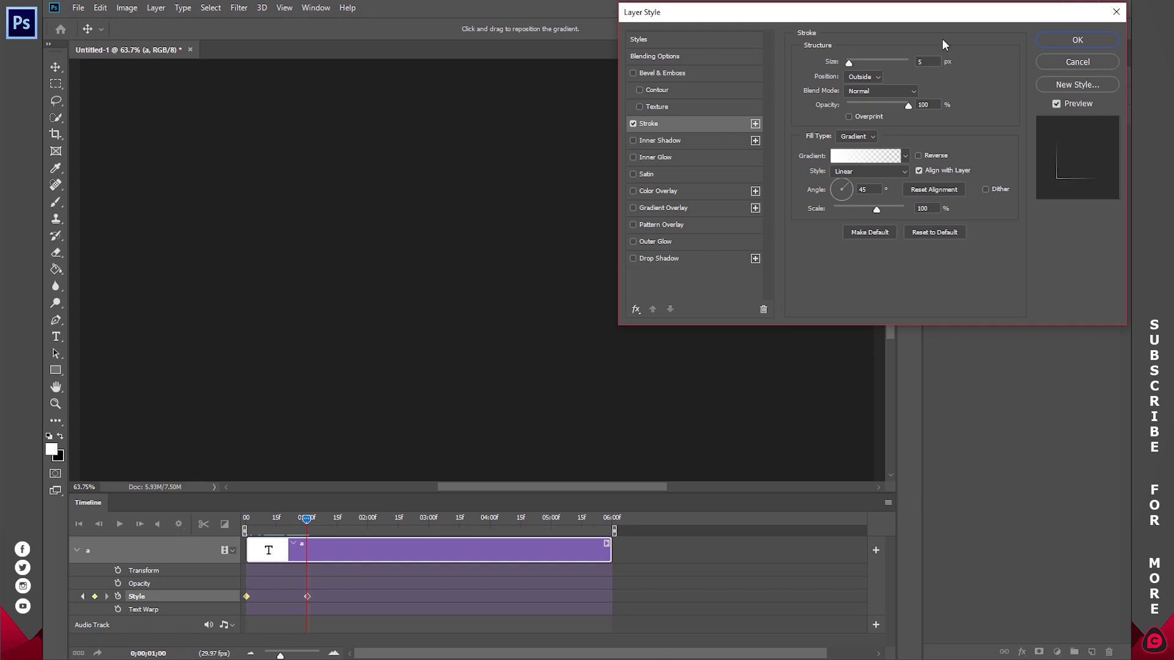
pyautogui.click(1059, 42)
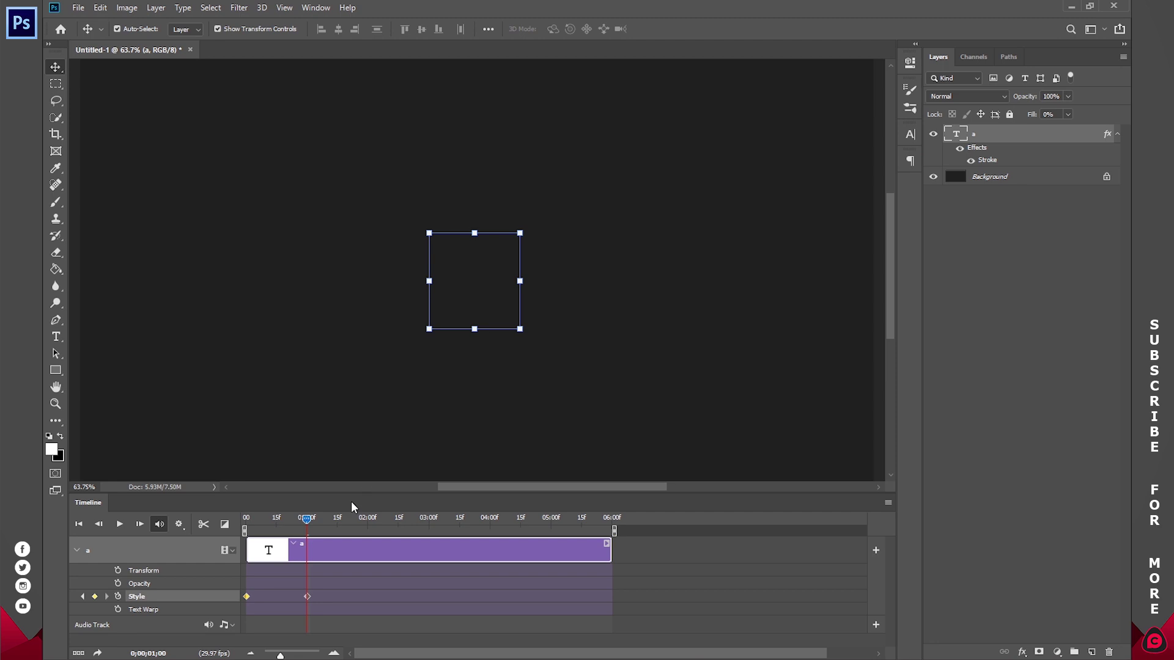
# At about 4;15, drag the stroke gradient to reveal the full white outline, then return to the start
pyautogui.moveTo(308, 520); pyautogui.dragTo(554, 530)
pyautogui.doubleClick(1108, 137)
pyautogui.click(656, 122)
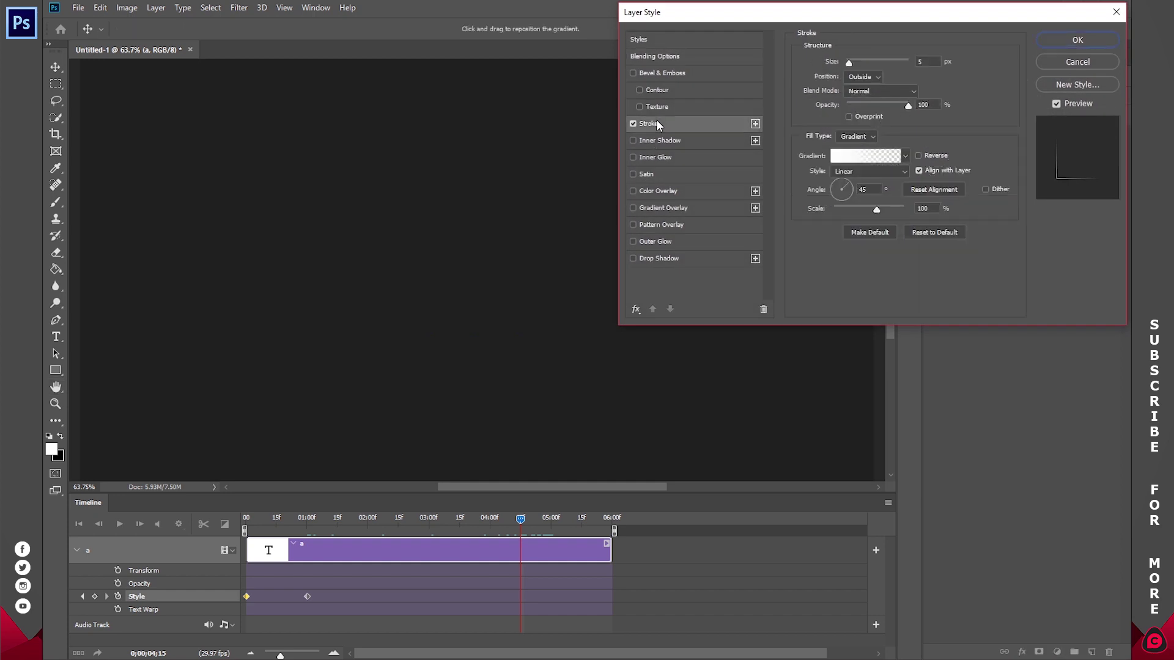
pyautogui.moveTo(431, 374); pyautogui.dragTo(603, 201)
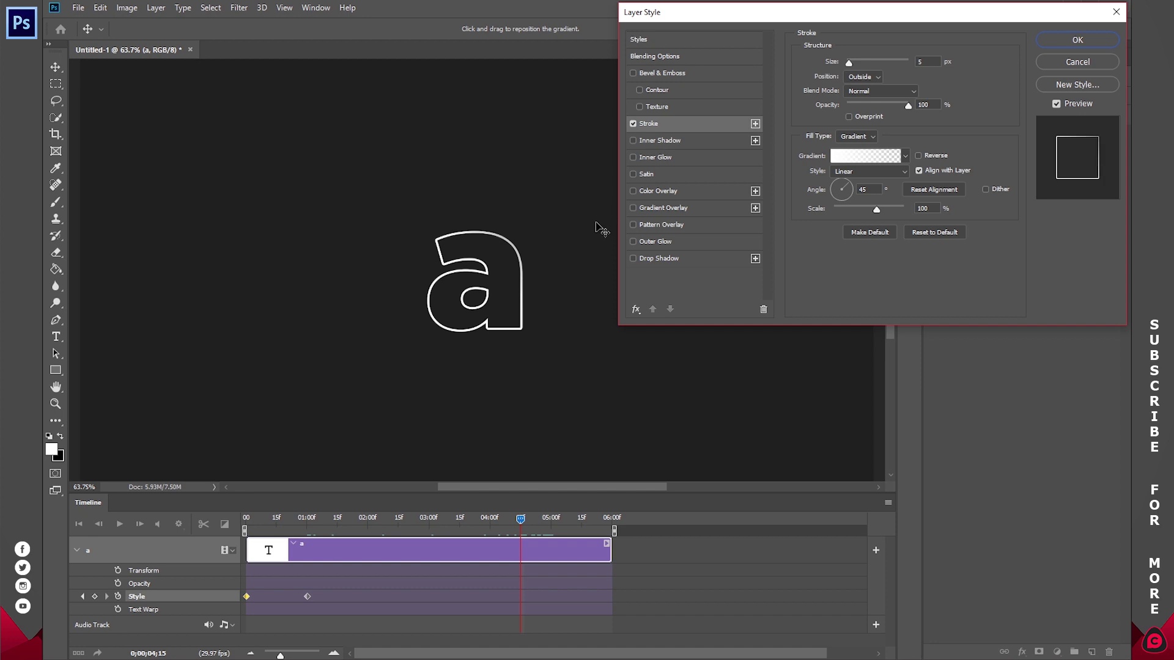
pyautogui.click(1050, 45)
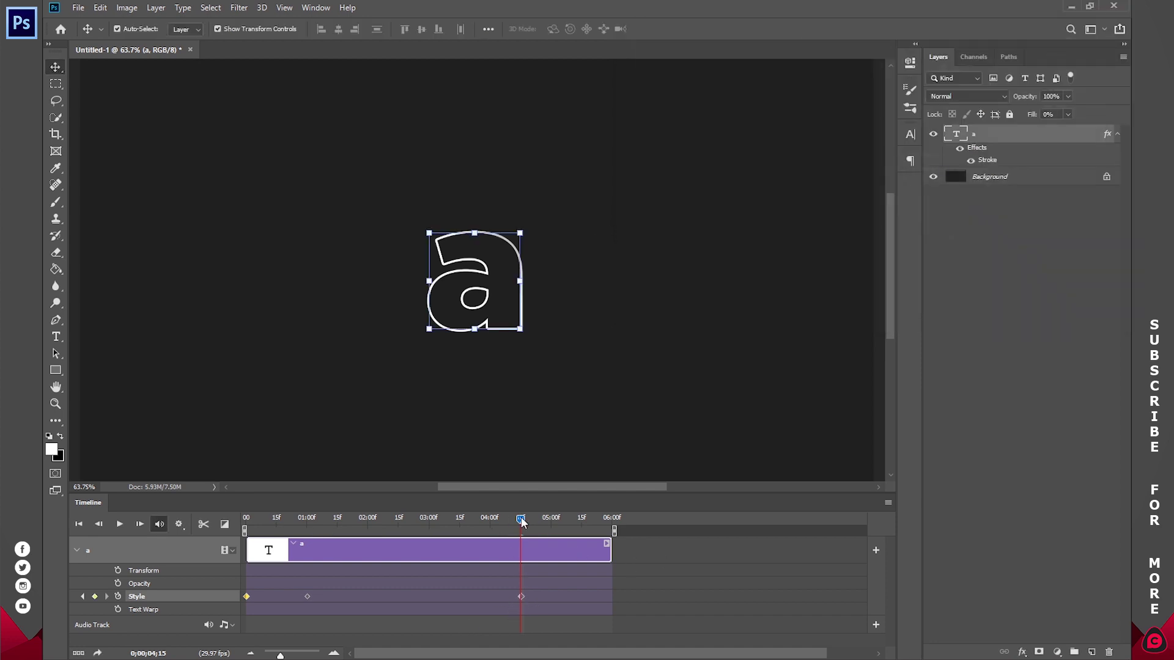
pyautogui.moveTo(521, 520); pyautogui.dragTo(231, 518)
# Preview playback, then drag the reveal Style keyframe from 4;15 to 3;00
pyautogui.press('space')
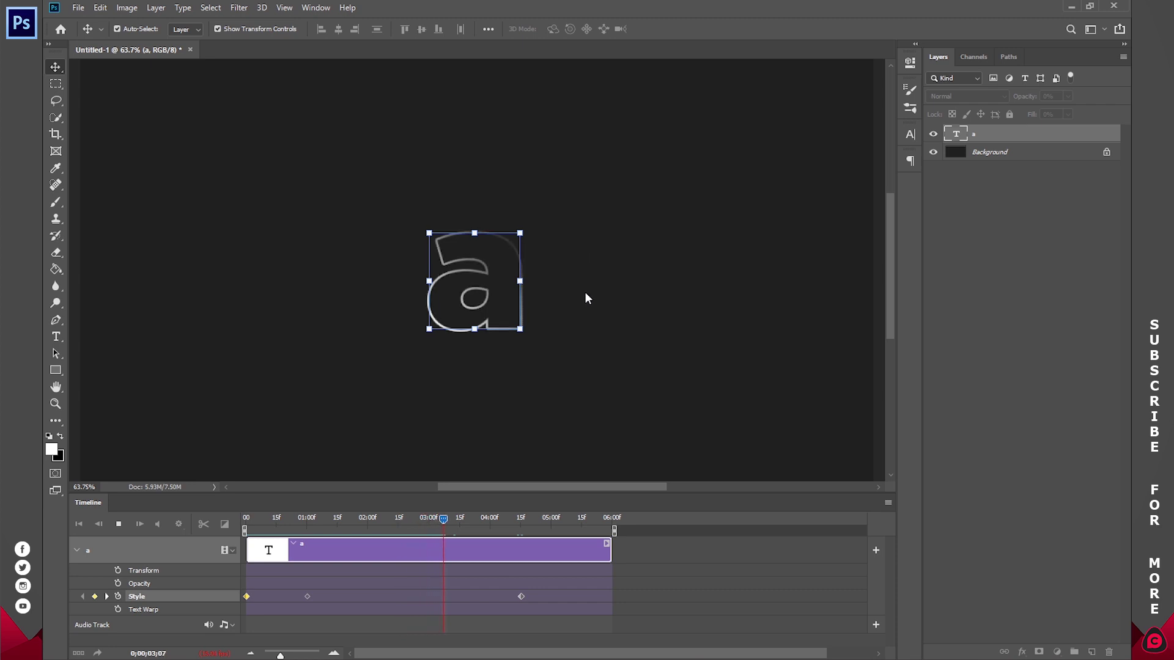
pyautogui.moveTo(442, 518)
pyautogui.mouseDown()
pyautogui.moveTo(479, 519)
pyautogui.moveTo(430, 529)
pyautogui.mouseUp()
pyautogui.moveTo(521, 595)
pyautogui.mouseDown()
pyautogui.moveTo(417, 592)
pyautogui.moveTo(427, 595)
pyautogui.mouseUp()
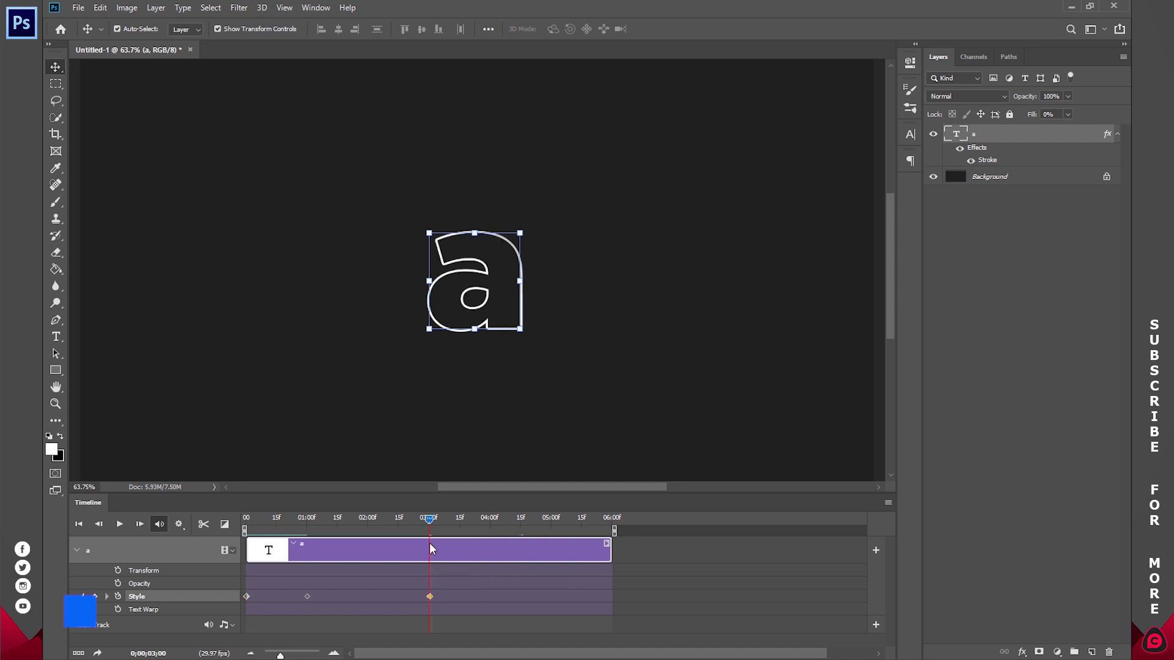
pyautogui.moveTo(354, 523); pyautogui.dragTo(308, 530)
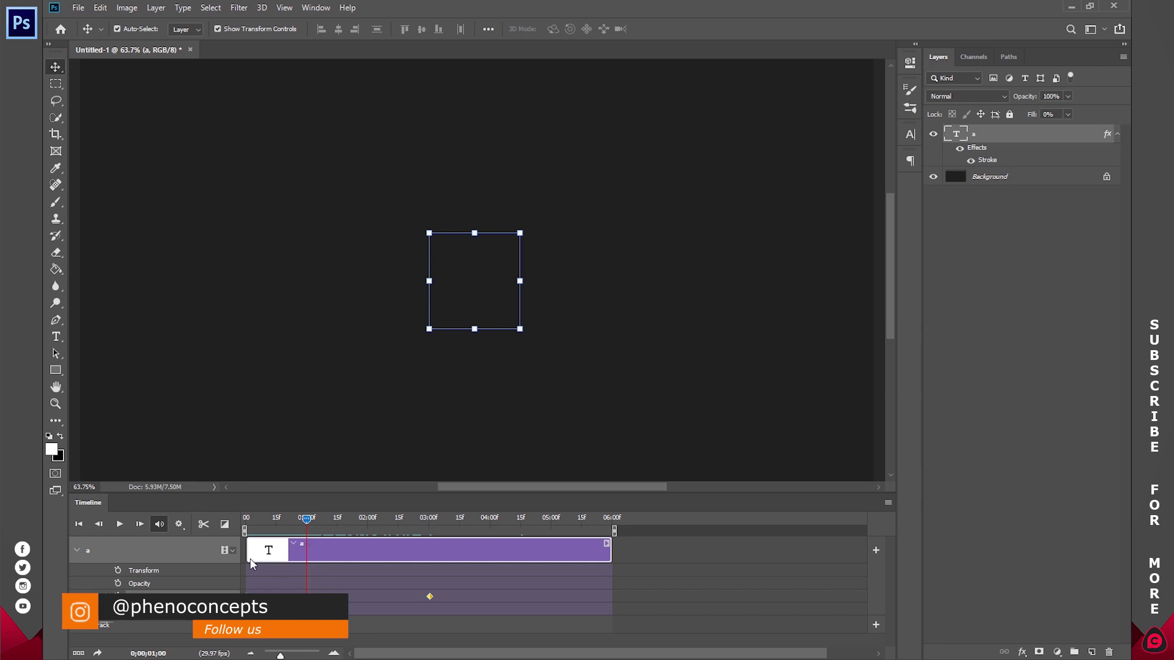
# Cut the 'a' clip at 1;00, remove the original 'a' layer, and play back the 'a copy' clip
pyautogui.click(204, 524)
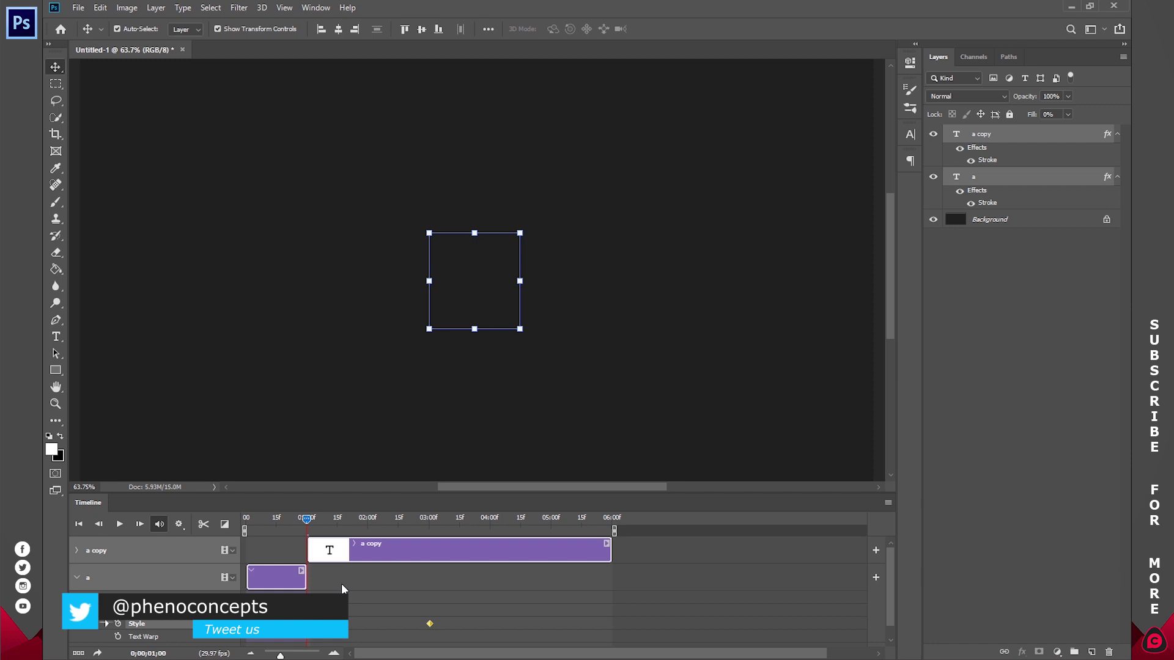
pyautogui.click(267, 575)
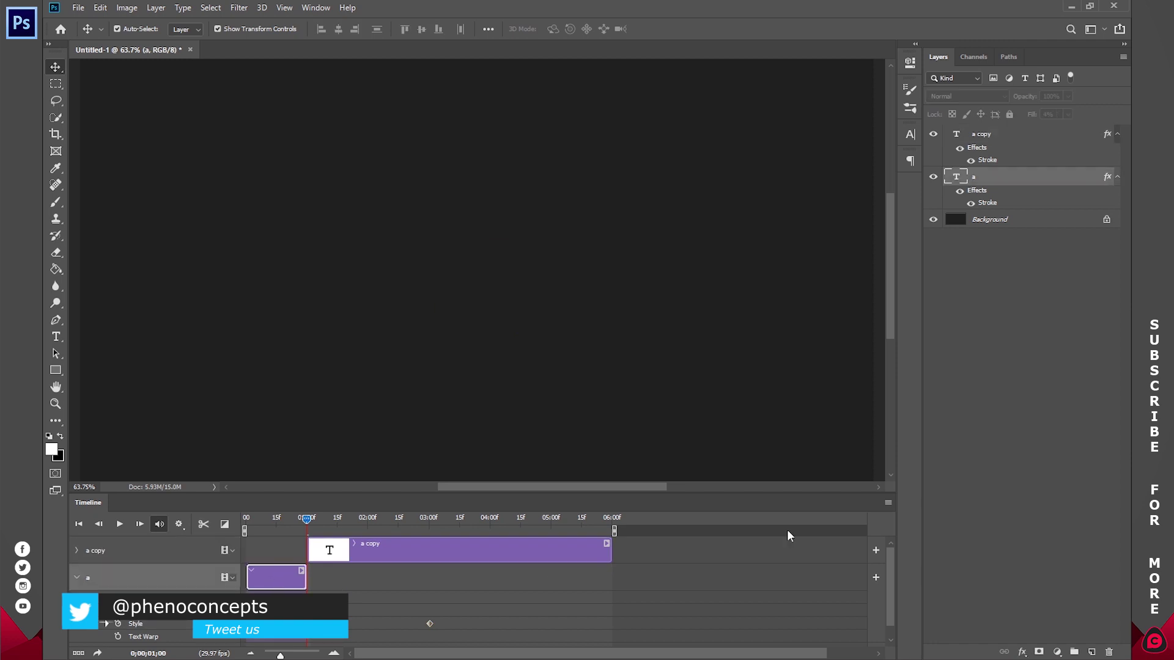
pyautogui.click(1109, 652)
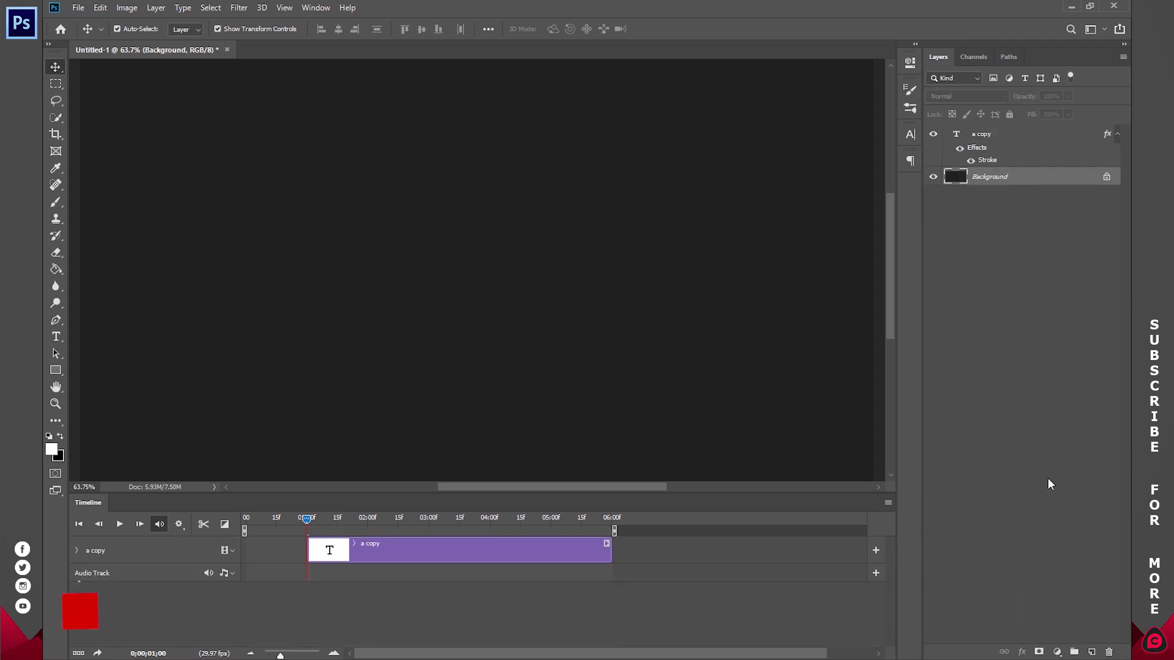
pyautogui.press('Left')
pyautogui.press('Left')
pyautogui.press('Left')
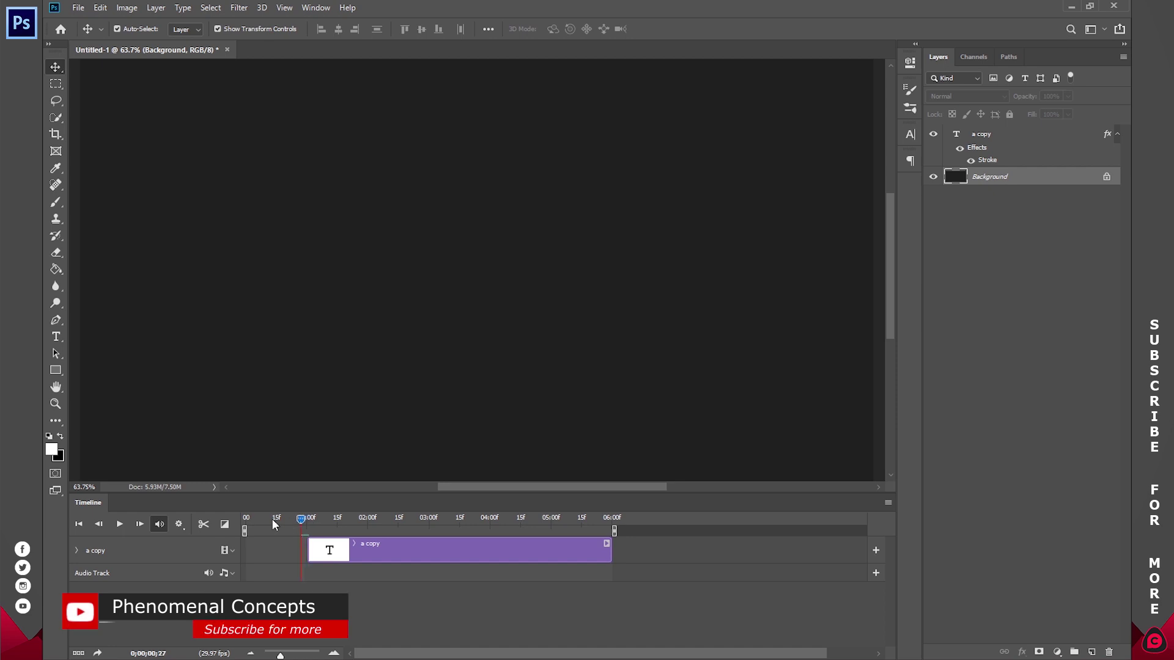
pyautogui.press('space')
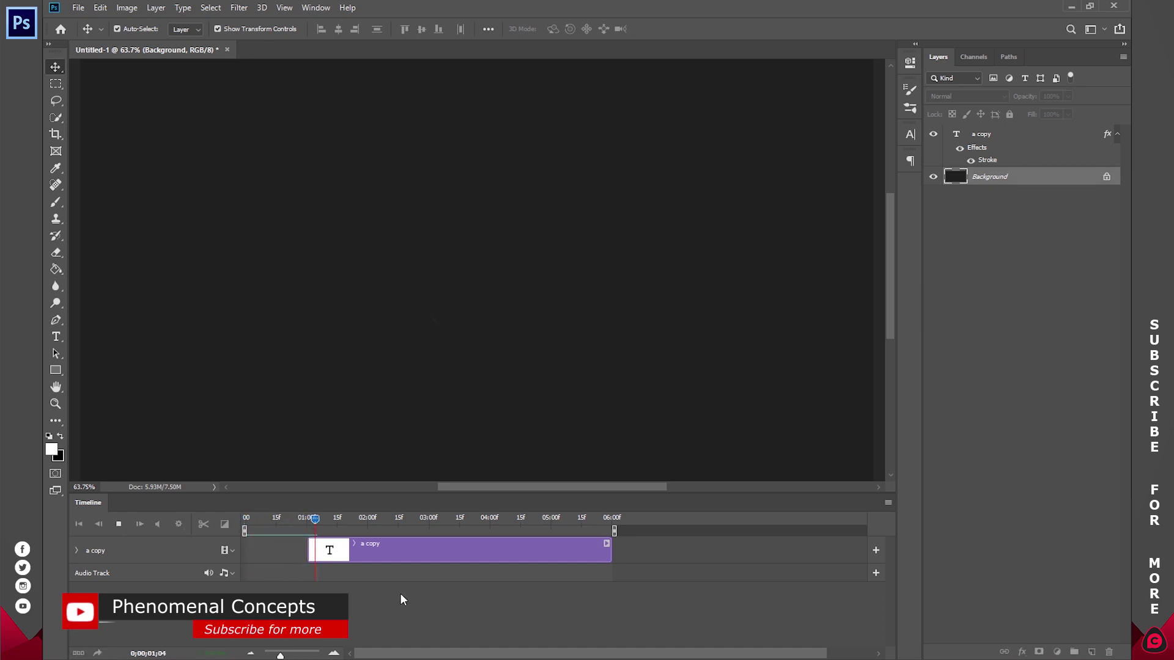